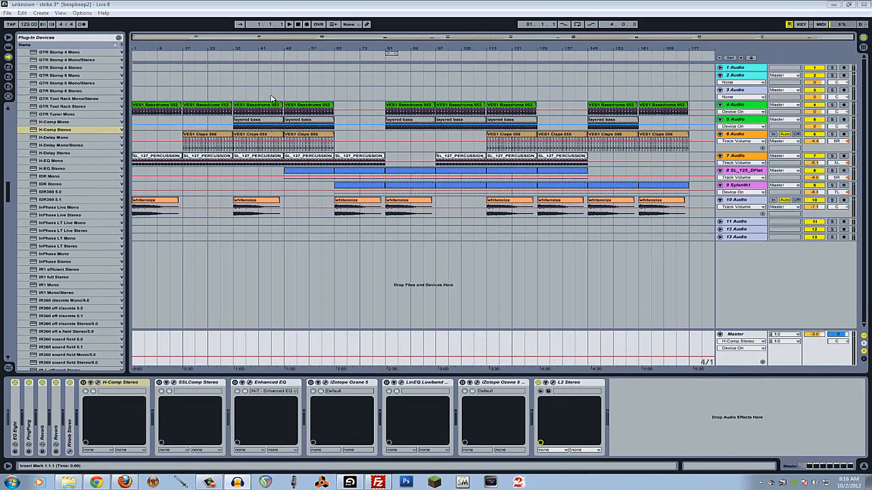
- Review the effect devices on audio tracks 4 and 5, and return to the Master track's device chain
{"action": "left_click_drag", "start_coordinate": [246, 48], "coordinate": [251, 47]}
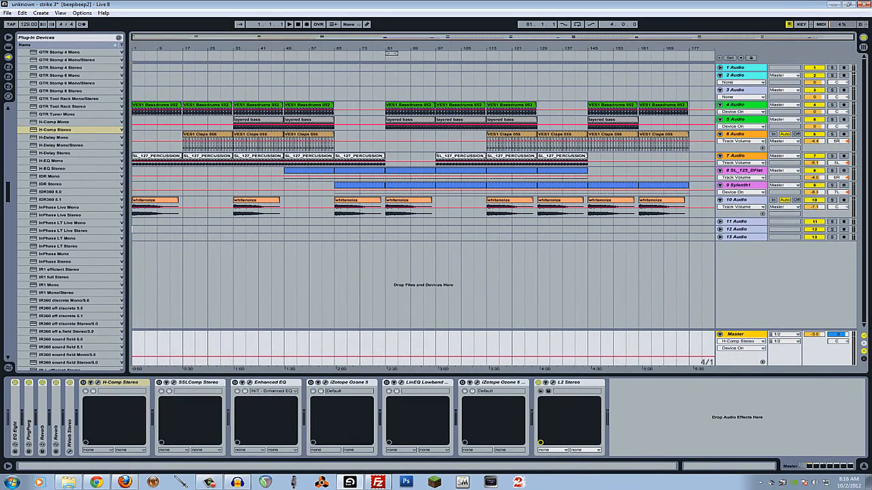
{"action": "left_click", "coordinate": [738, 106]}
{"action": "left_click", "coordinate": [737, 120]}
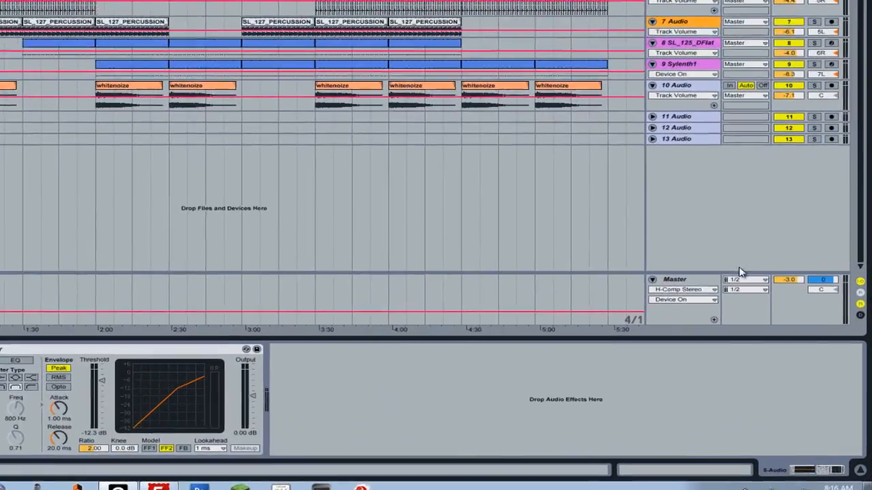
{"action": "left_click", "coordinate": [790, 302]}
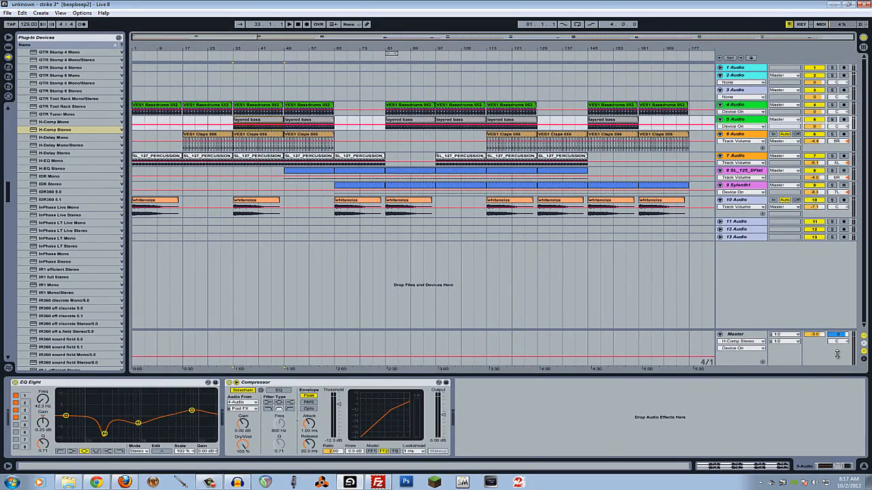
{"action": "left_click", "coordinate": [837, 354]}
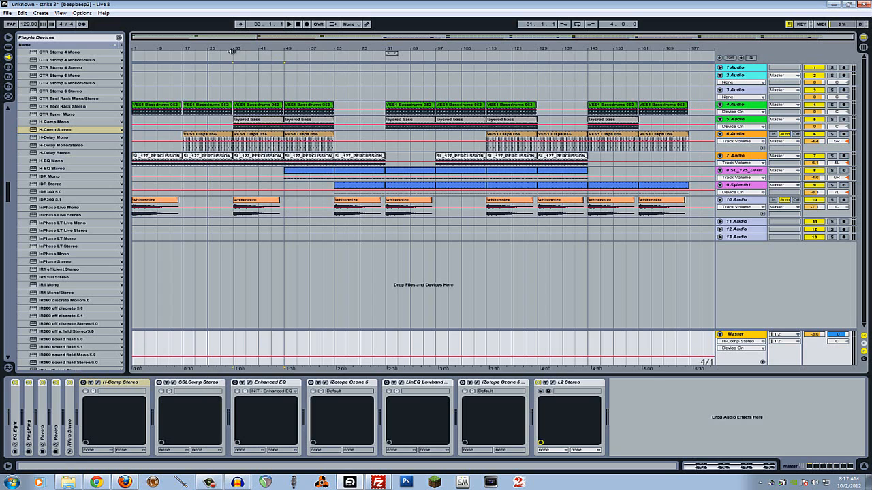
- Play the arrangement from around bar 33 and check the levels in the mixer before stopping playback
{"action": "left_click", "coordinate": [243, 54]}
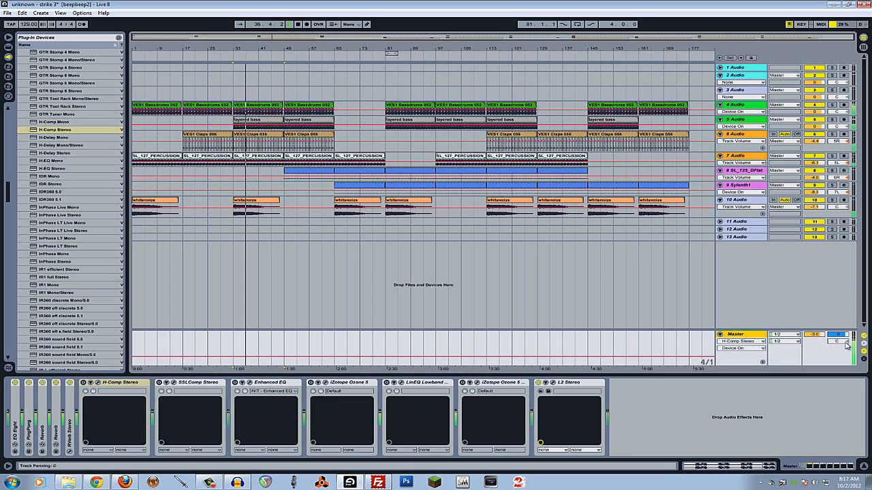
{"action": "key", "text": "space"}
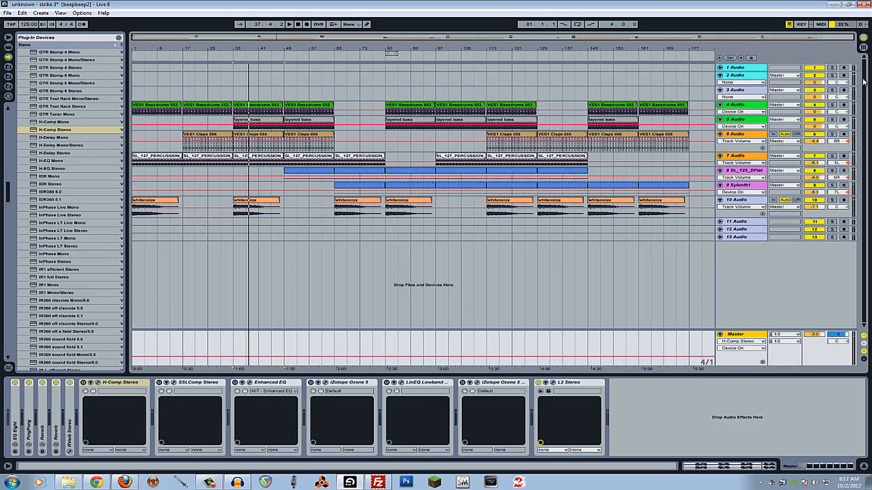
{"action": "key", "text": "Tab"}
{"action": "key", "text": "space"}
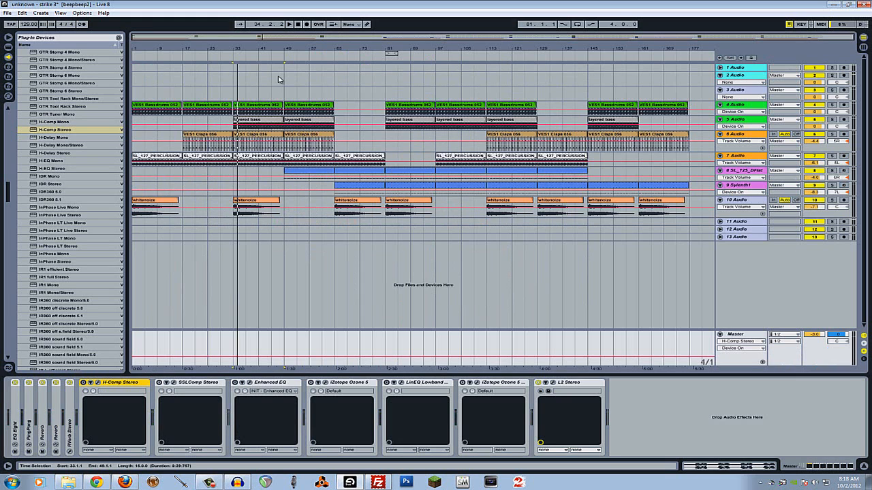
- Loop the section starting at bar 33 in the arrangement and shorten the loop to four bars starting at bar 45
{"action": "left_click", "coordinate": [863, 39]}
{"action": "left_click_drag", "start_coordinate": [234, 89], "coordinate": [284, 91]}
{"action": "right_click", "coordinate": [271, 92]}
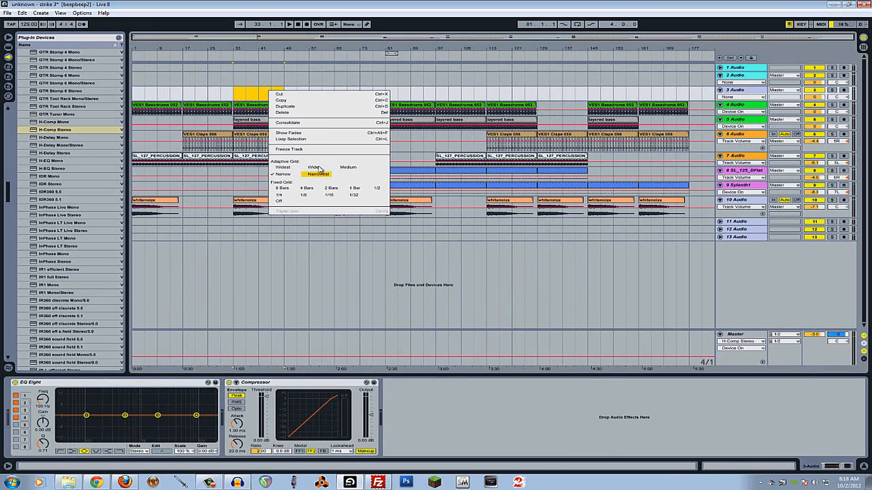
{"action": "left_click", "coordinate": [291, 139]}
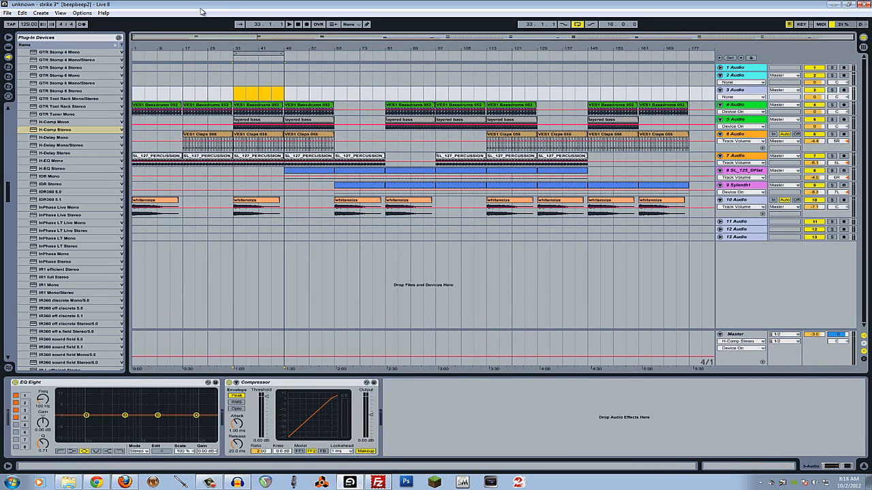
{"action": "left_click_drag", "start_coordinate": [234, 53], "coordinate": [272, 54]}
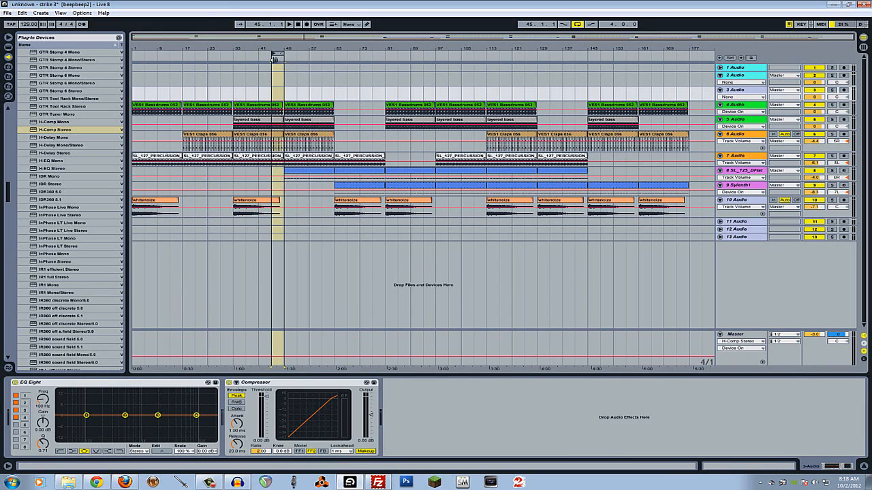
- Play the looped section in Session view and show the Master track's effect chain
{"action": "key", "text": "space"}
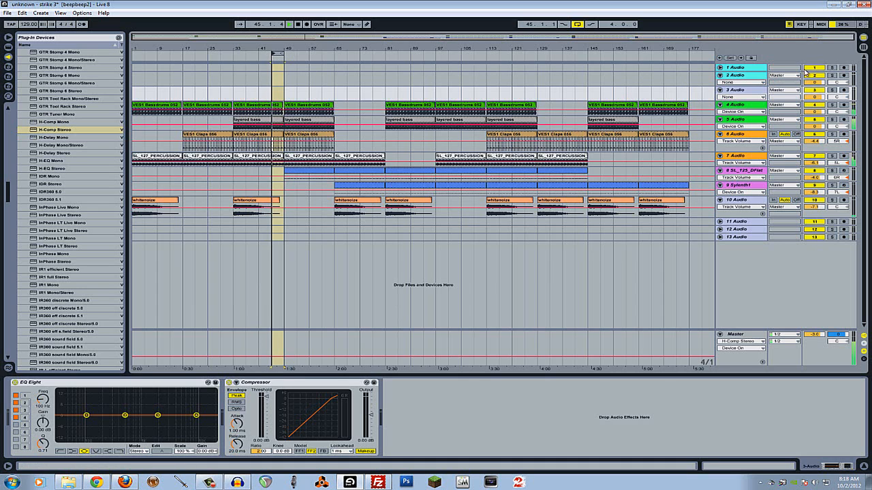
{"action": "left_click", "coordinate": [863, 49]}
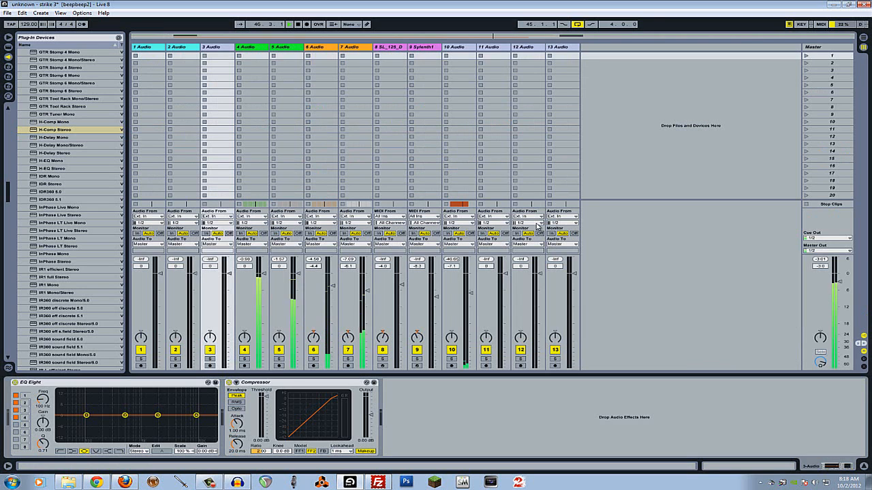
{"action": "left_click", "coordinate": [803, 251]}
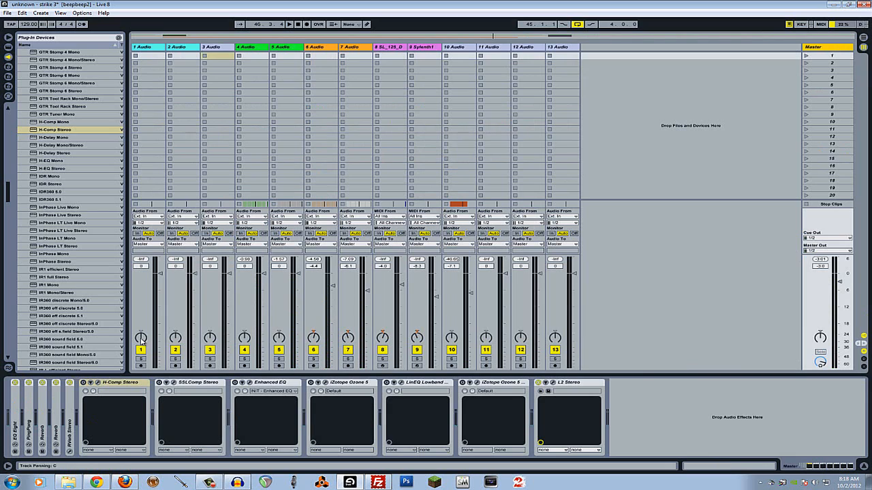
- Open the SSLComp Stereo and H-Comp Stereo plug-in windows from the Master chain and arrange them on screen
{"action": "left_click", "coordinate": [173, 385]}
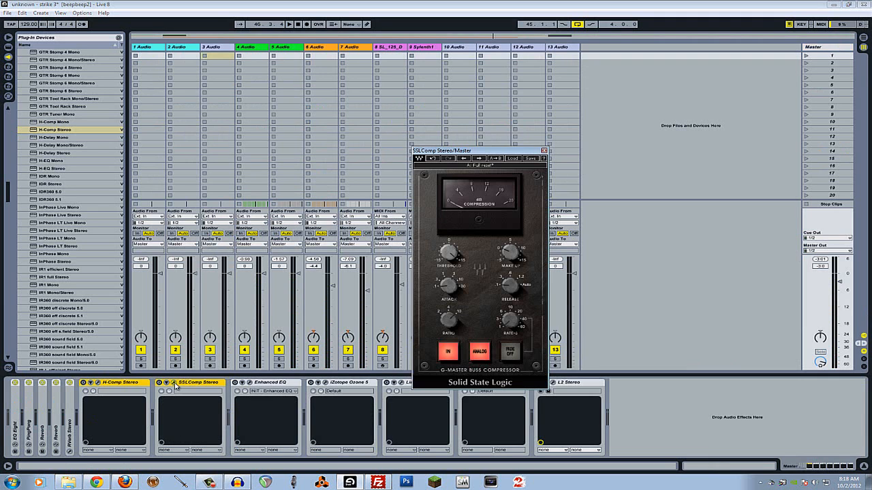
{"action": "left_click_drag", "start_coordinate": [497, 151], "coordinate": [319, 133]}
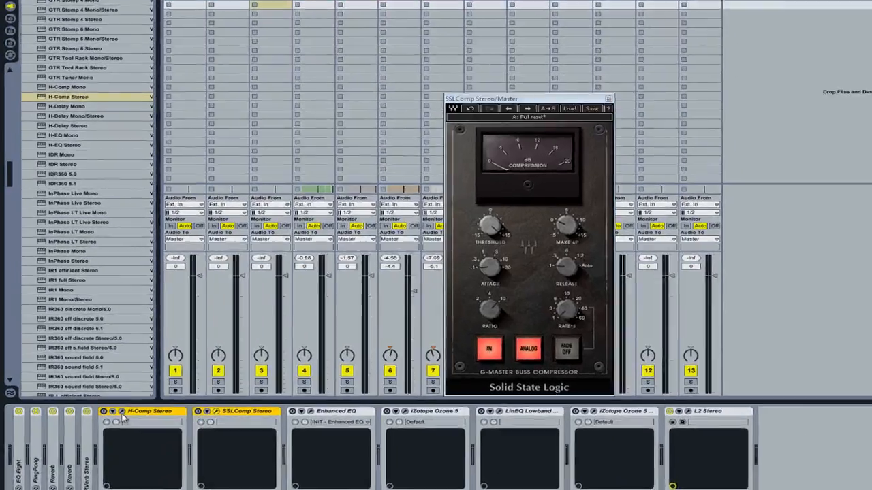
{"action": "left_click", "coordinate": [123, 413]}
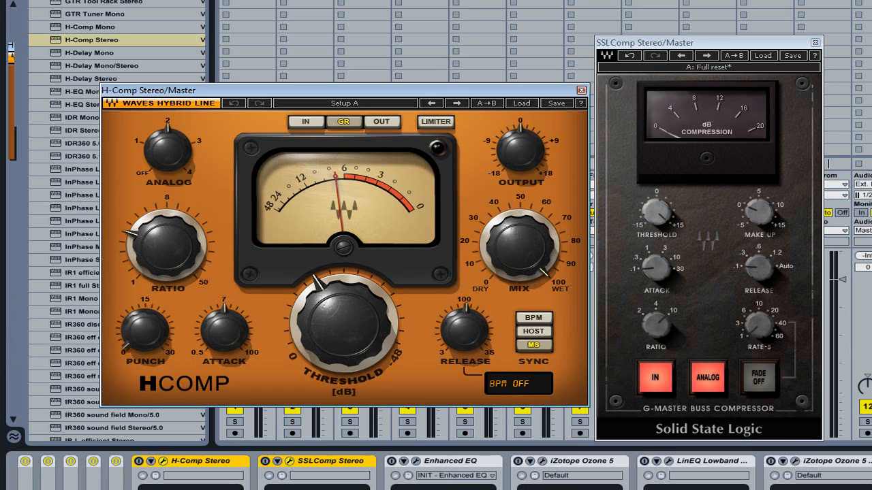
{"action": "left_click_drag", "start_coordinate": [513, 170], "coordinate": [775, 156]}
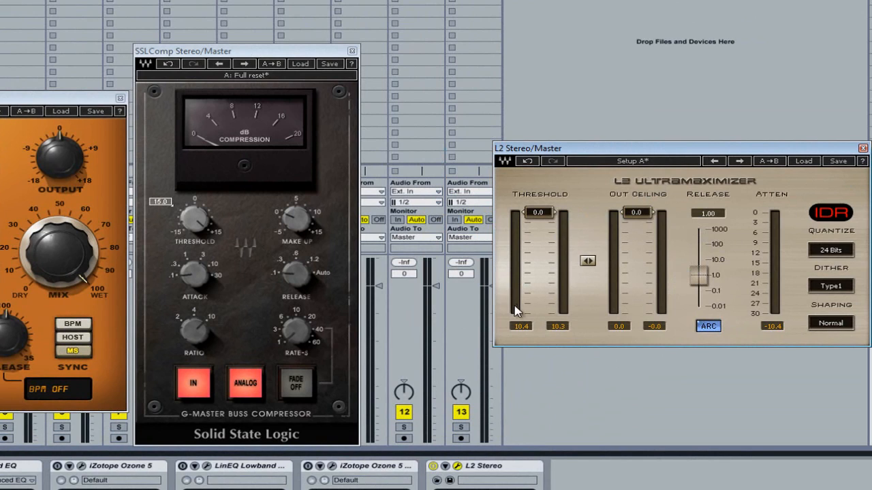
- Close the L2 Stereo window and reopen the SSLComp Stereo window beside H-Comp
{"action": "left_click", "coordinate": [863, 149]}
{"action": "left_click", "coordinate": [353, 51]}
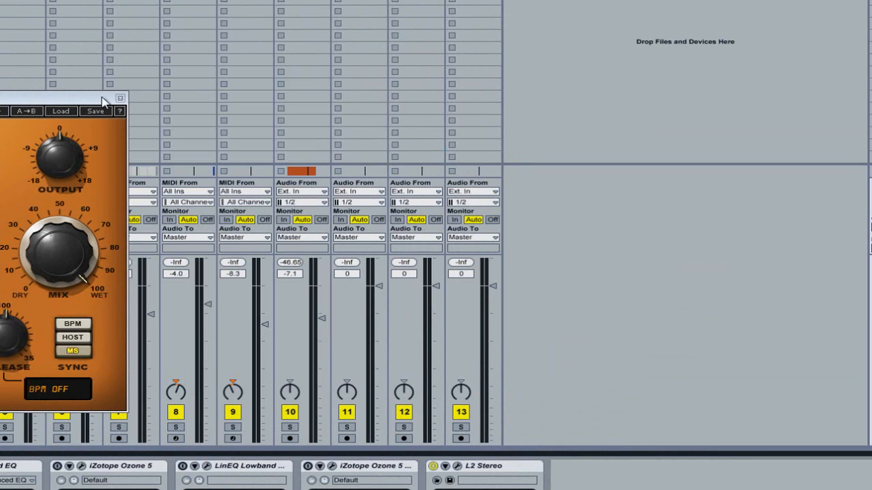
{"action": "left_click", "coordinate": [2, 467]}
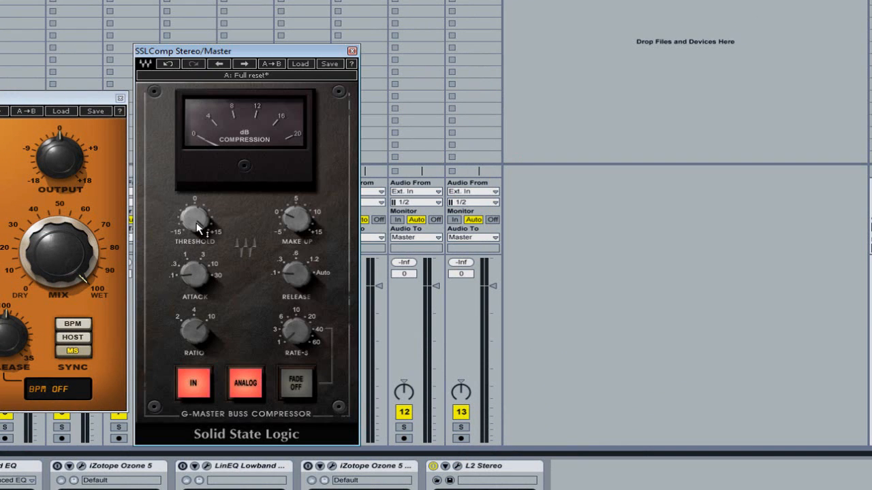
{"action": "mouse_move", "coordinate": [199, 229]}
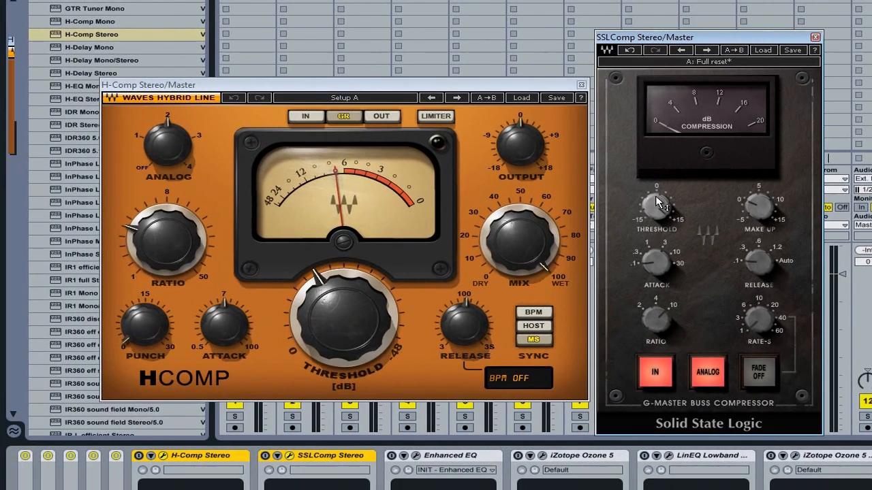
{"action": "mouse_move", "coordinate": [300, 85]}
{"action": "left_mouse_down"}
{"action": "mouse_move", "coordinate": [276, 81]}
{"action": "mouse_move", "coordinate": [293, 90]}
{"action": "left_mouse_up"}
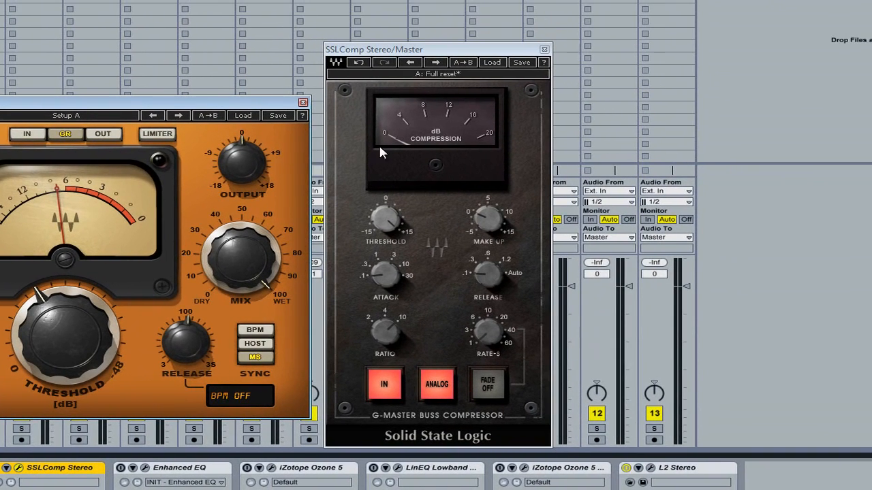
- Set the SSL compressor's ratio to 10 and attack to .1, and adjust its release and make-up knobs
{"action": "left_click_drag", "start_coordinate": [385, 331], "coordinate": [385, 252]}
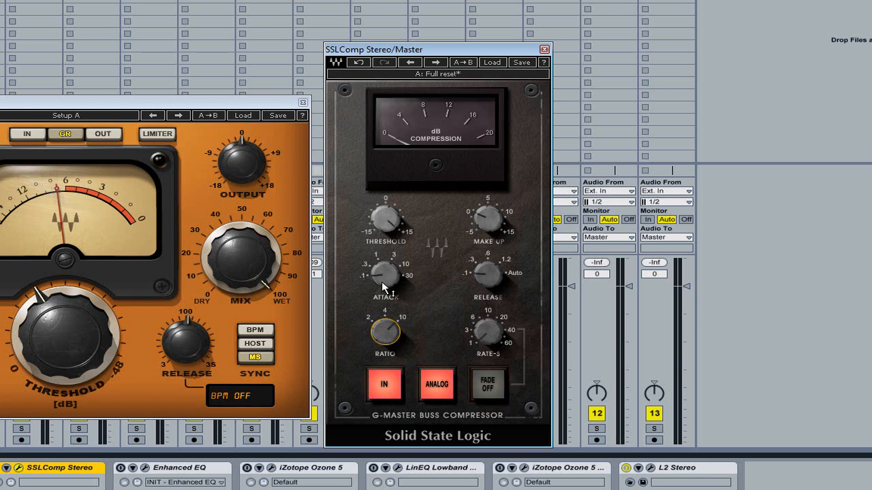
{"action": "left_click_drag", "start_coordinate": [385, 285], "coordinate": [366, 363]}
{"action": "left_click_drag", "start_coordinate": [477, 273], "coordinate": [507, 215]}
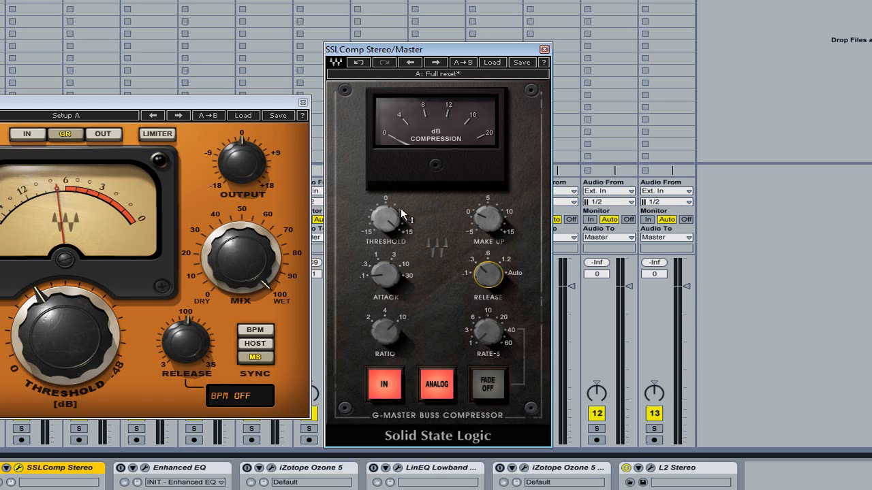
{"action": "left_click", "coordinate": [498, 227]}
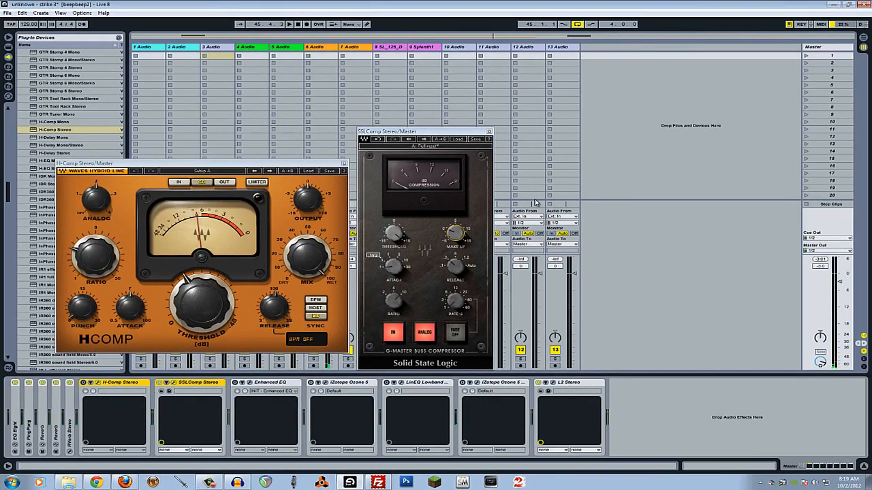
- Adjust the SSL compressor's threshold while the loop plays and set its release to .1
{"action": "key", "text": "space"}
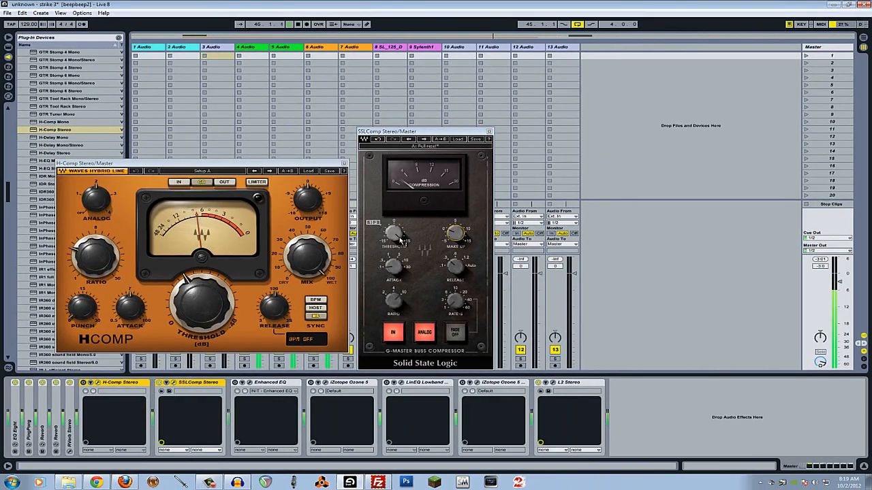
{"action": "left_click_drag", "start_coordinate": [400, 238], "coordinate": [379, 63]}
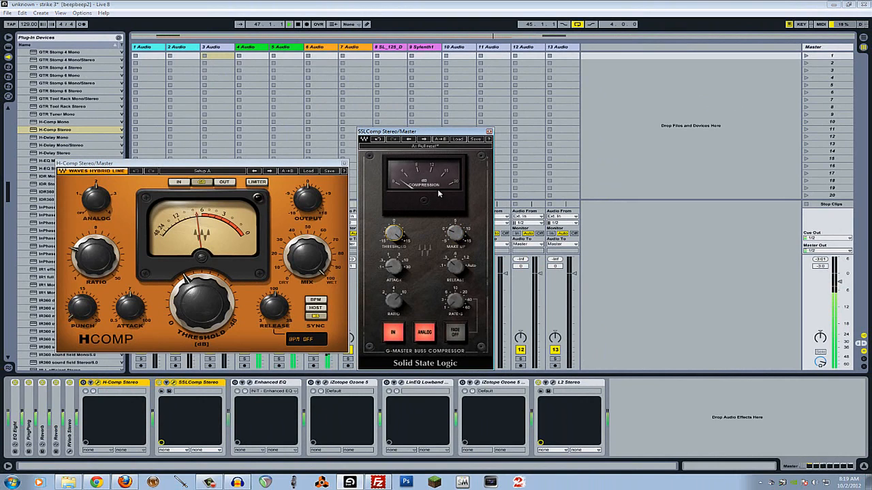
{"action": "left_click_drag", "start_coordinate": [430, 135], "coordinate": [437, 143]}
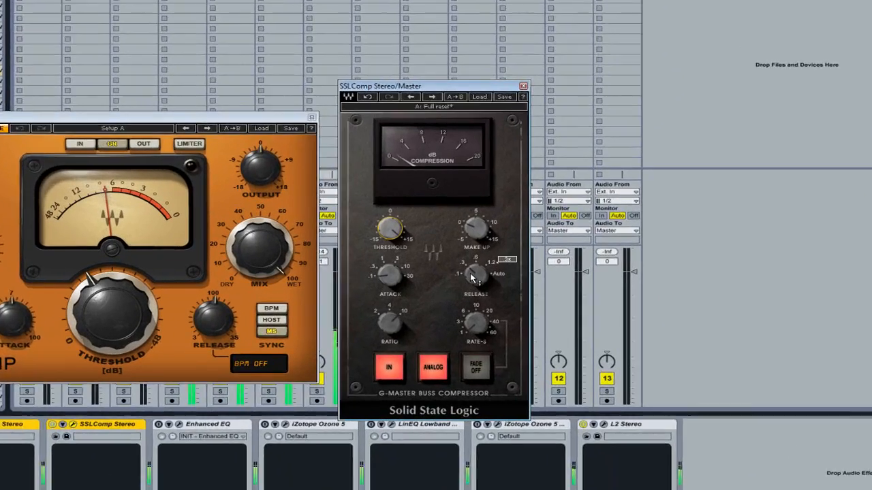
{"action": "left_click", "coordinate": [458, 276]}
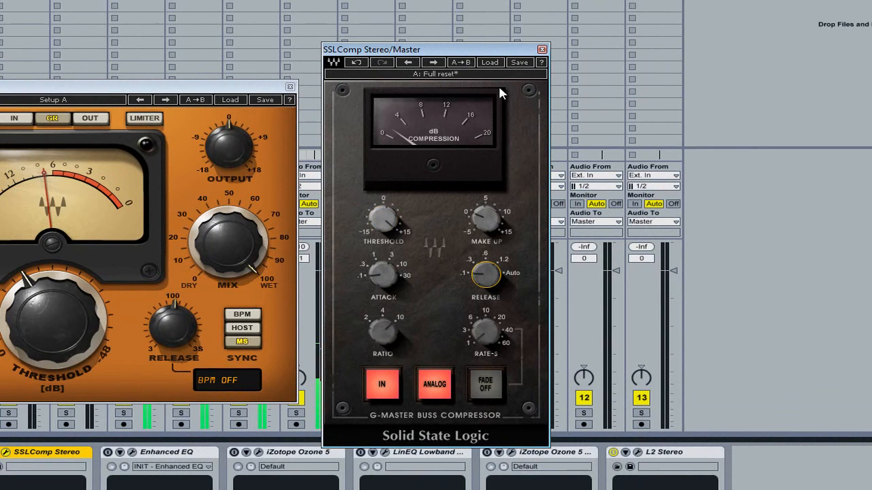
{"action": "mouse_move", "coordinate": [387, 217]}
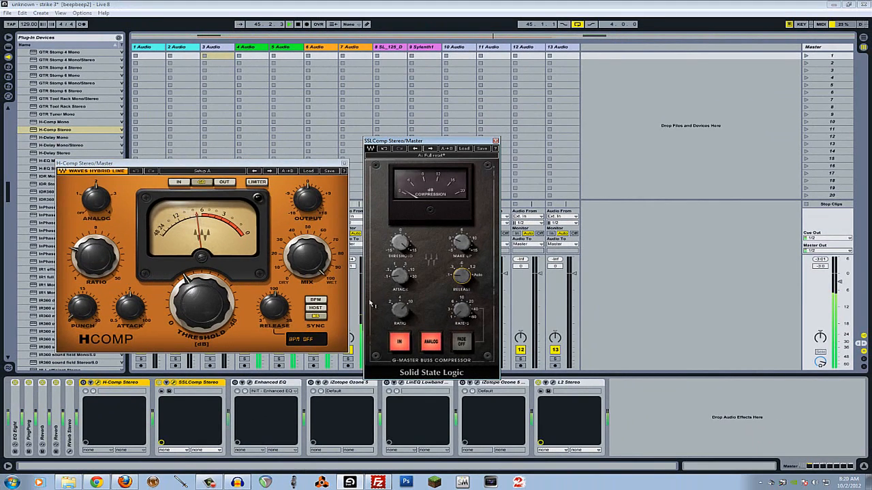
- Compare the loop with SSLComp Stereo on and off, leave it bypassed, and reposition both compressor windows
{"action": "left_click", "coordinate": [159, 383]}
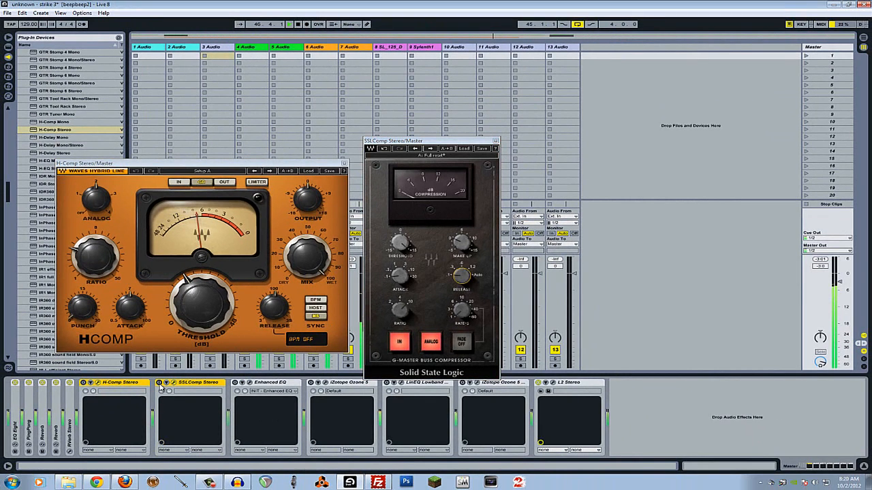
{"action": "left_click", "coordinate": [159, 382]}
{"action": "left_click", "coordinate": [159, 383]}
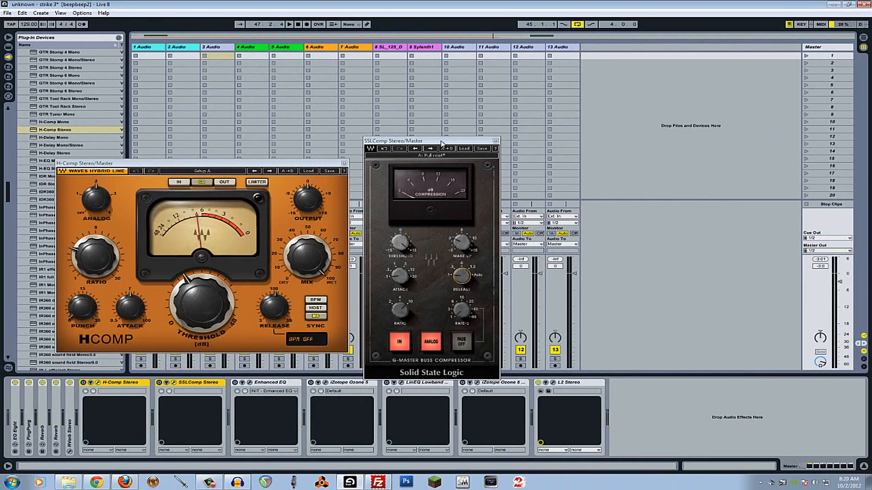
{"action": "left_click_drag", "start_coordinate": [442, 143], "coordinate": [554, 122]}
{"action": "left_click_drag", "start_coordinate": [296, 168], "coordinate": [392, 143]}
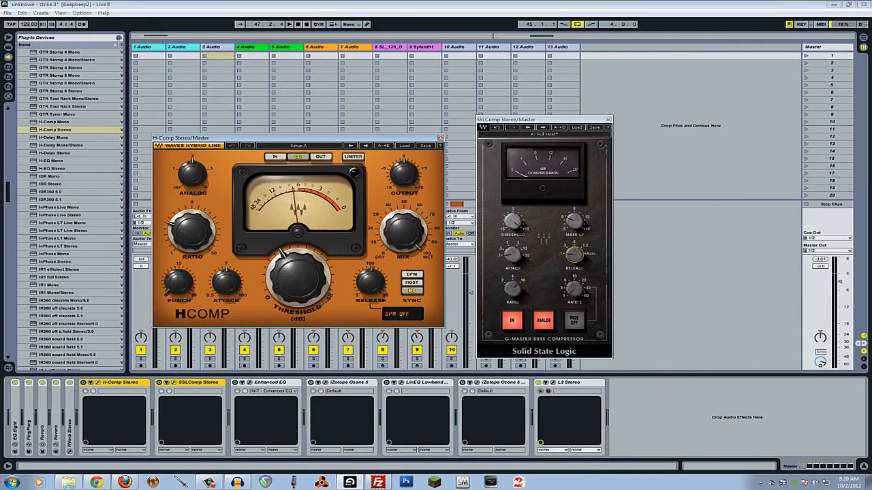
- Enable H-Comp Stereo, play the loop, and set the H-Comp threshold to 0 dB
{"action": "left_click", "coordinate": [86, 385]}
{"action": "key", "text": "space"}
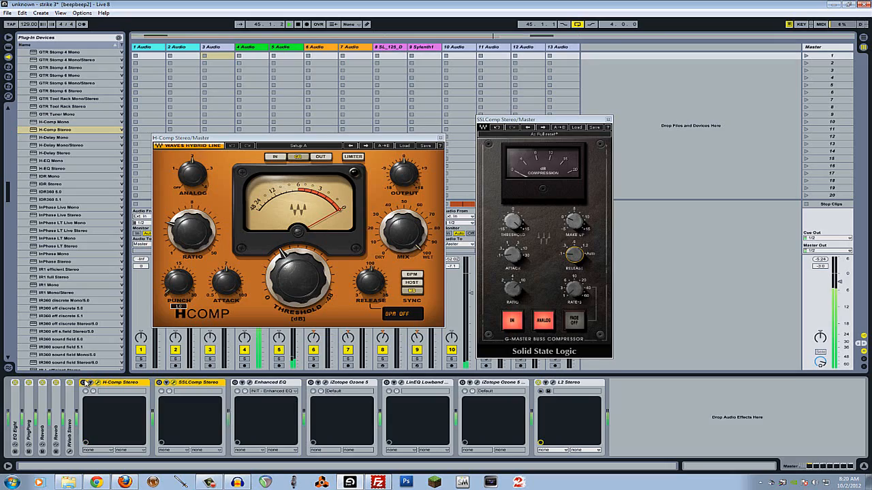
{"action": "left_click", "coordinate": [85, 384]}
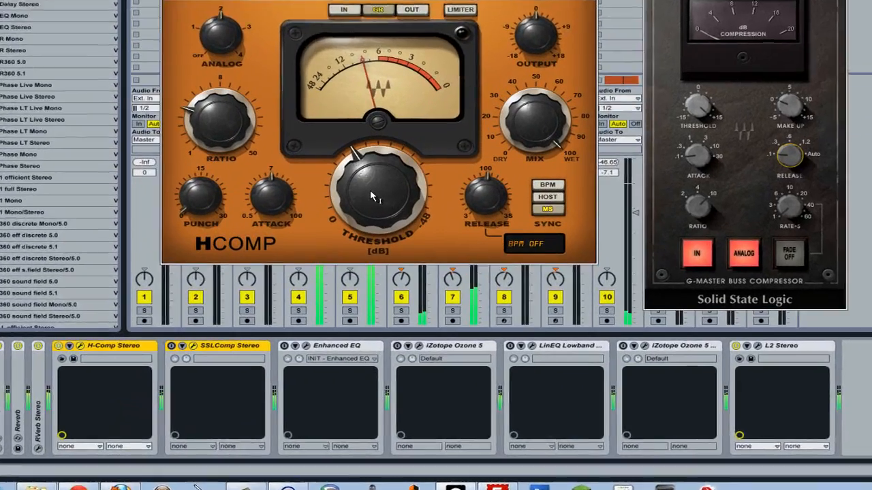
{"action": "left_click_drag", "start_coordinate": [296, 280], "coordinate": [289, 295]}
{"action": "left_click_drag", "start_coordinate": [393, 192], "coordinate": [347, 123]}
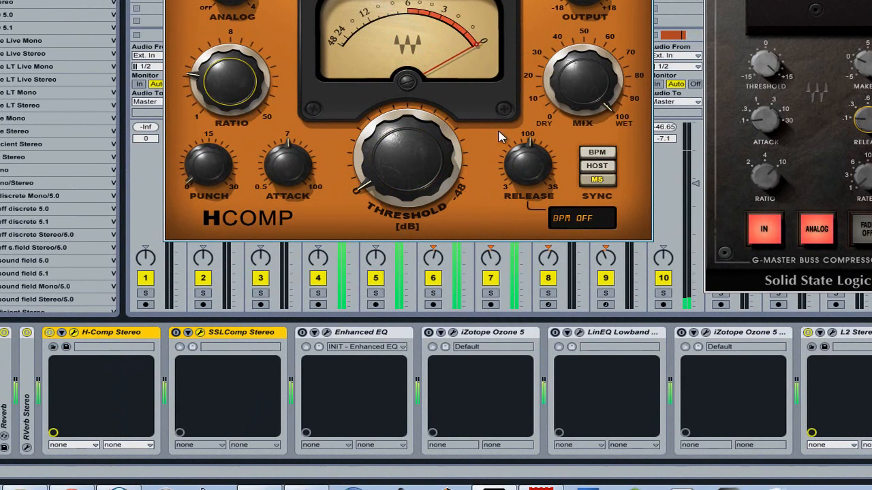
- Set the H-Comp release to about 11.5, ratio to about 2.08 and threshold to -7.5 dB, and restart the loop
{"action": "left_click_drag", "start_coordinate": [511, 141], "coordinate": [515, 243]}
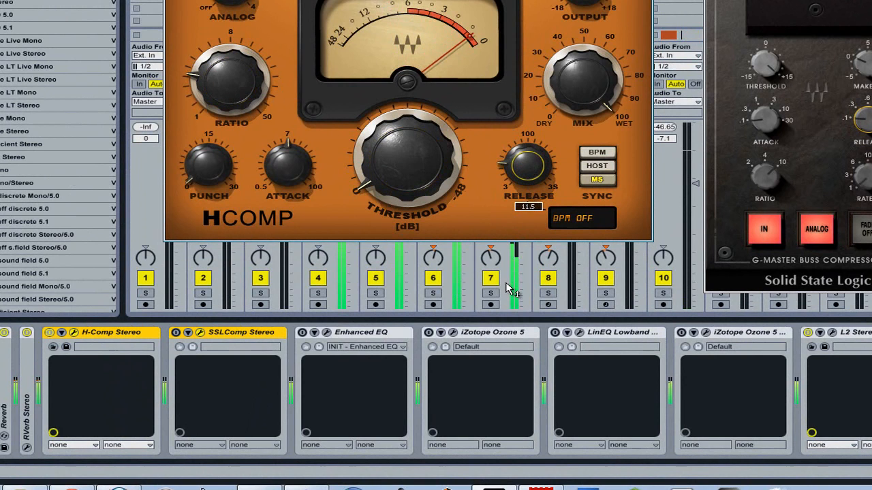
{"action": "left_click_drag", "start_coordinate": [214, 81], "coordinate": [215, 107]}
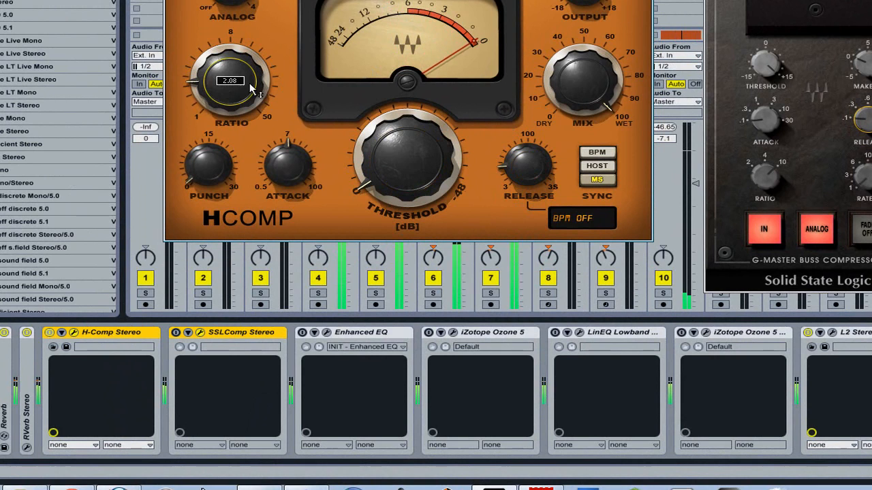
{"action": "left_click_drag", "start_coordinate": [395, 160], "coordinate": [386, 115]}
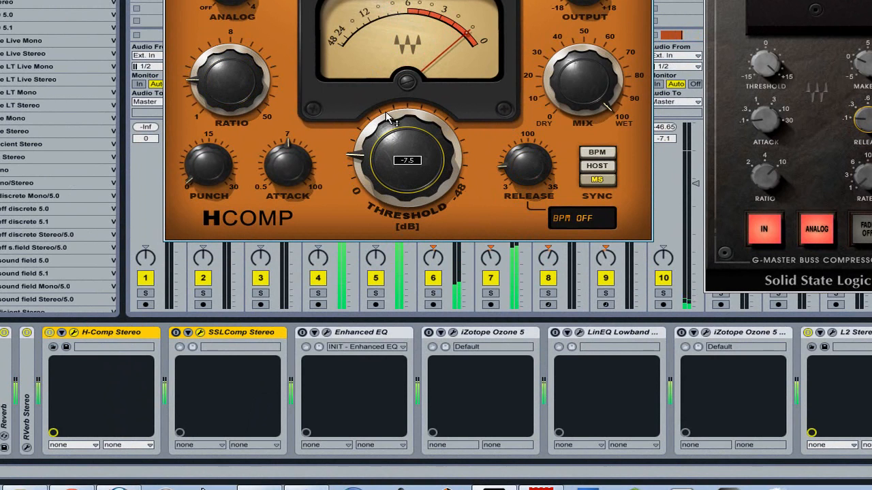
{"action": "key", "text": "space"}
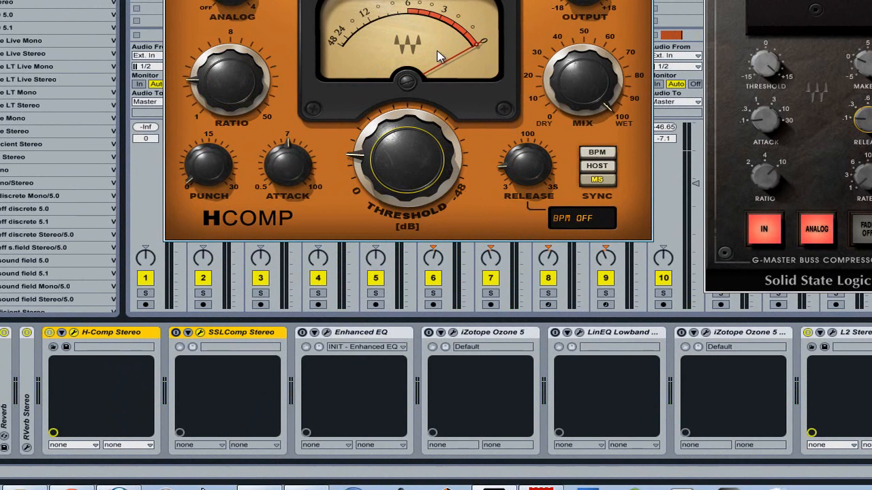
{"action": "key", "text": "space"}
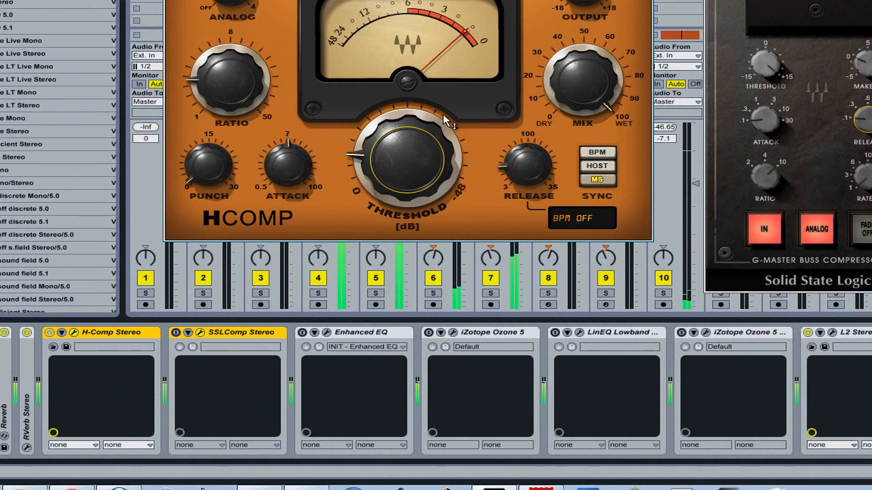
- Compare the loop with H-Comp Stereo off and on, and cut SSLComp Stereo from the Master chain
{"action": "mouse_move", "coordinate": [391, 163]}
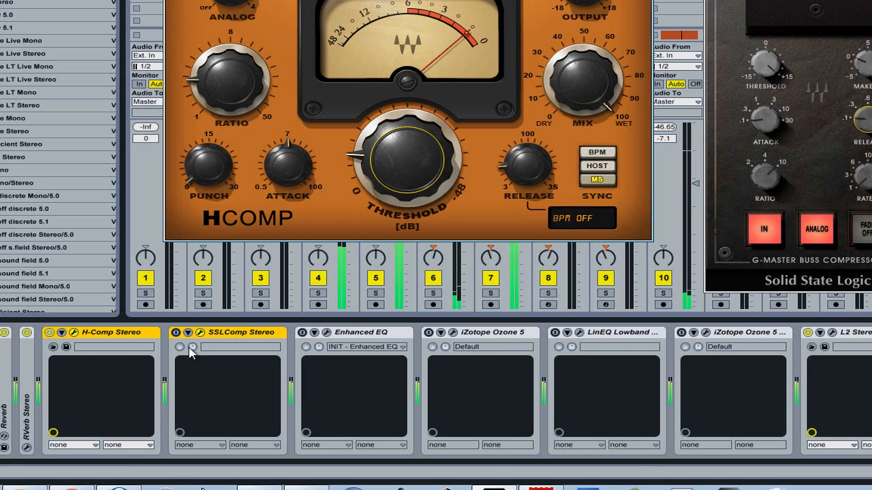
{"action": "left_click", "coordinate": [49, 333]}
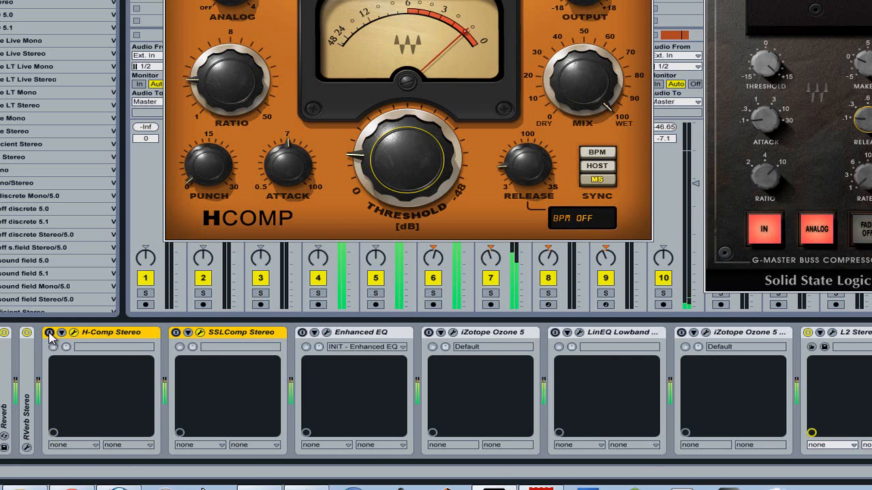
{"action": "left_click", "coordinate": [49, 333]}
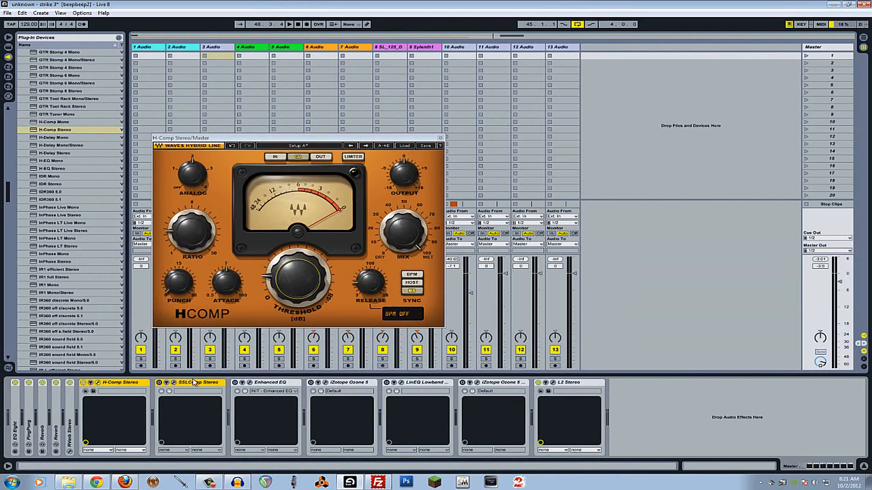
{"action": "right_click", "coordinate": [194, 387]}
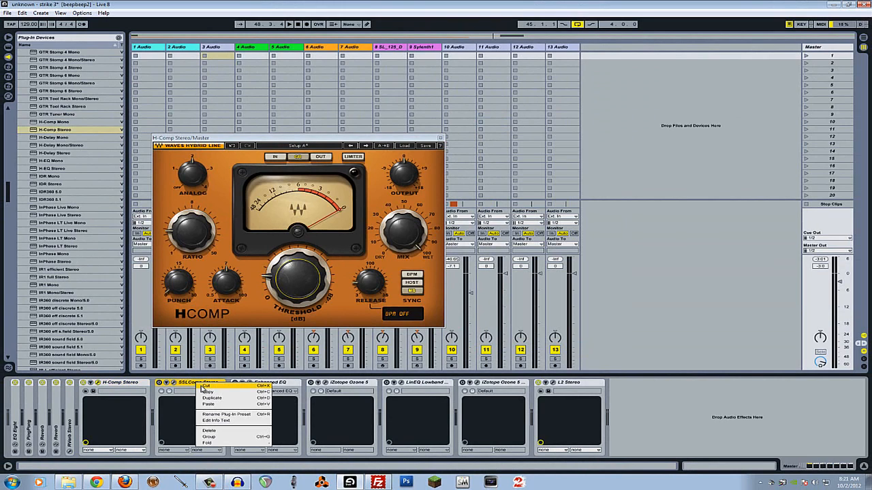
{"action": "left_click", "coordinate": [206, 387]}
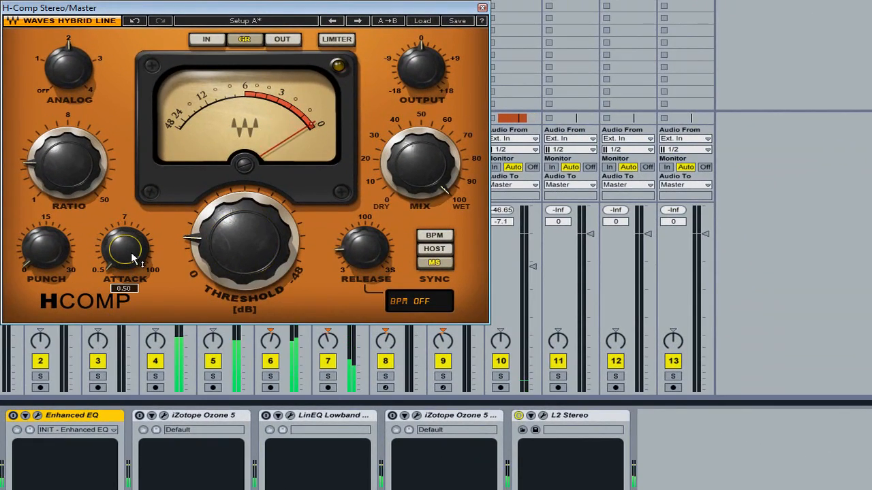
- Try the H-Comp attack at 0.50 while the loop plays, return it to about 7, and stop playback
{"action": "left_click_drag", "start_coordinate": [128, 251], "coordinate": [129, 259]}
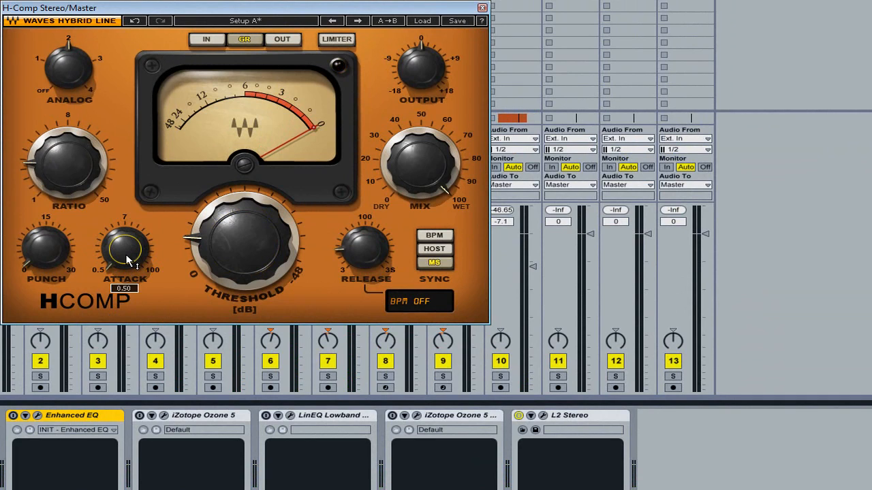
{"action": "left_click_drag", "start_coordinate": [123, 251], "coordinate": [100, 218]}
{"action": "key", "text": "space"}
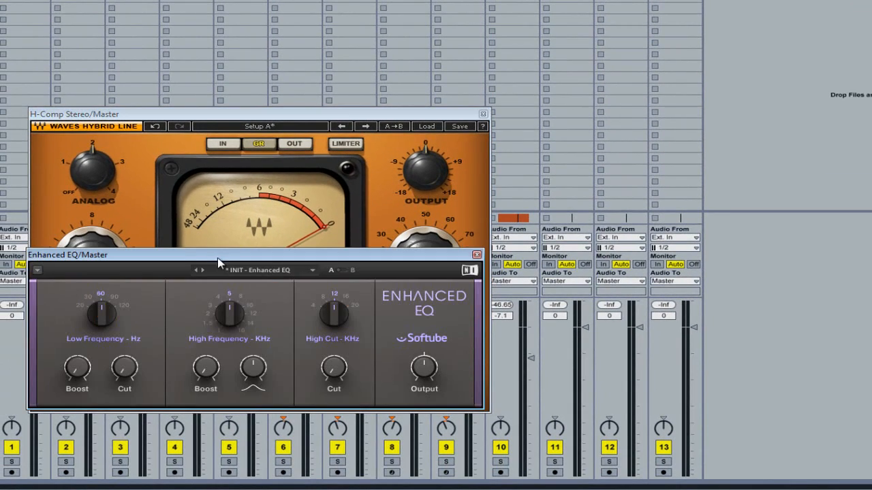
- Arrange the plug-in windows so the Enhanced EQ sits directly below H-Comp
{"action": "left_click_drag", "start_coordinate": [218, 258], "coordinate": [179, 336]}
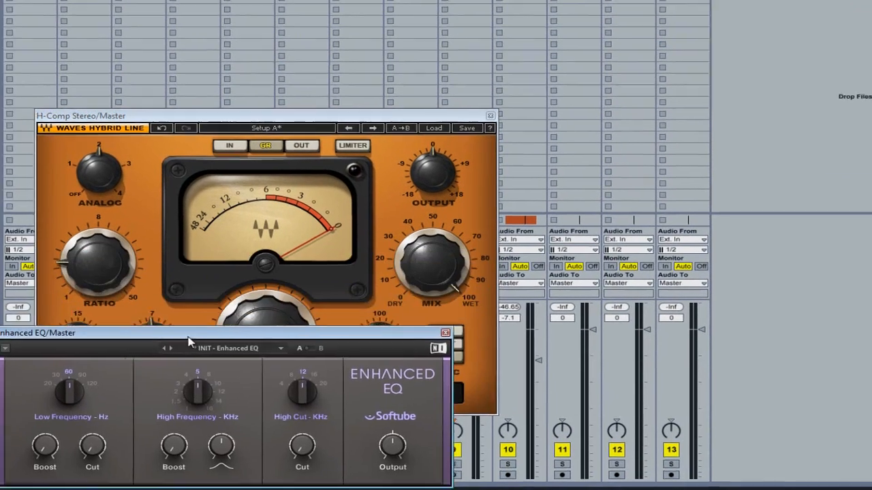
{"action": "left_click_drag", "start_coordinate": [233, 113], "coordinate": [205, 7]}
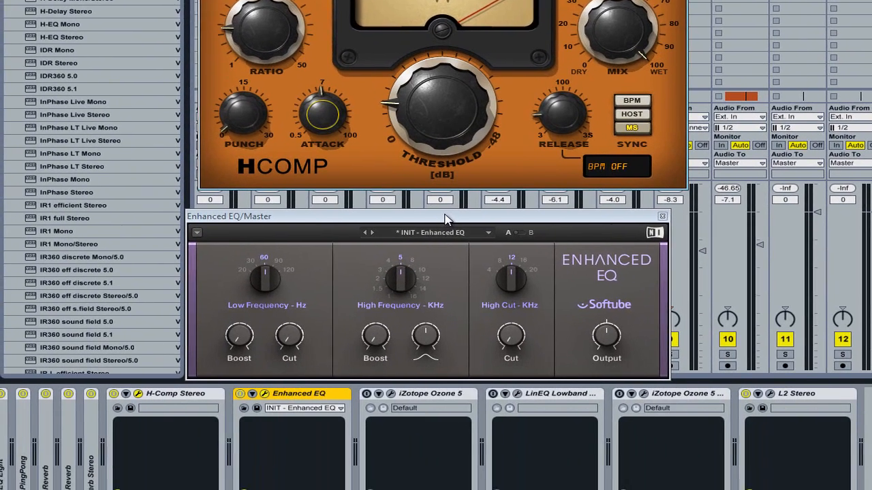
{"action": "mouse_move", "coordinate": [437, 395]}
{"action": "left_mouse_down"}
{"action": "mouse_move", "coordinate": [462, 409]}
{"action": "mouse_move", "coordinate": [445, 383]}
{"action": "left_mouse_up"}
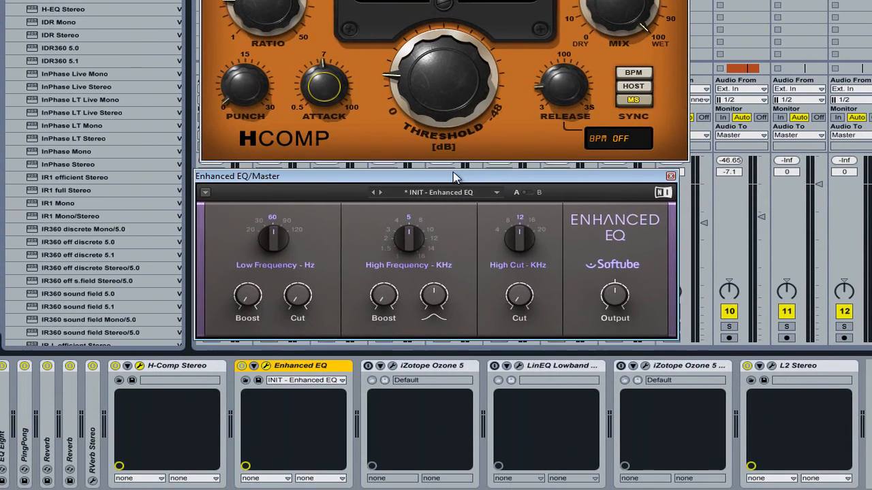
{"action": "mouse_move", "coordinate": [455, 177]}
{"action": "left_mouse_down"}
{"action": "mouse_move", "coordinate": [458, 169]}
{"action": "mouse_move", "coordinate": [463, 179]}
{"action": "left_mouse_up"}
- Adjust the Enhanced EQ's boost and cut at 60 Hz while the loop plays, trying a boost of 2.50
{"action": "mouse_move", "coordinate": [300, 298]}
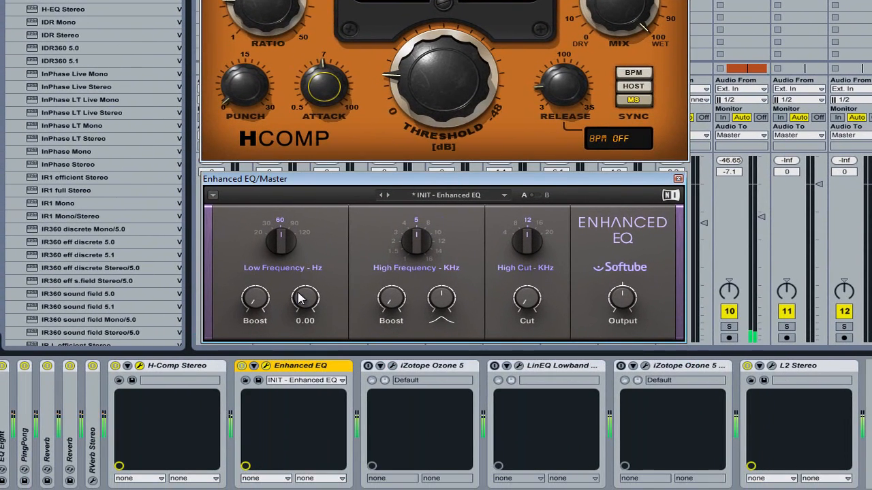
{"action": "mouse_move", "coordinate": [261, 297]}
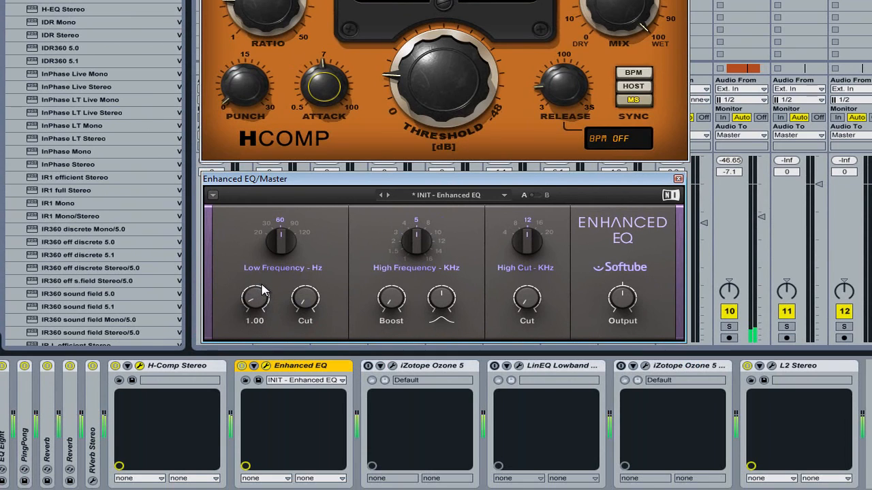
{"action": "left_click_drag", "start_coordinate": [305, 305], "coordinate": [308, 271]}
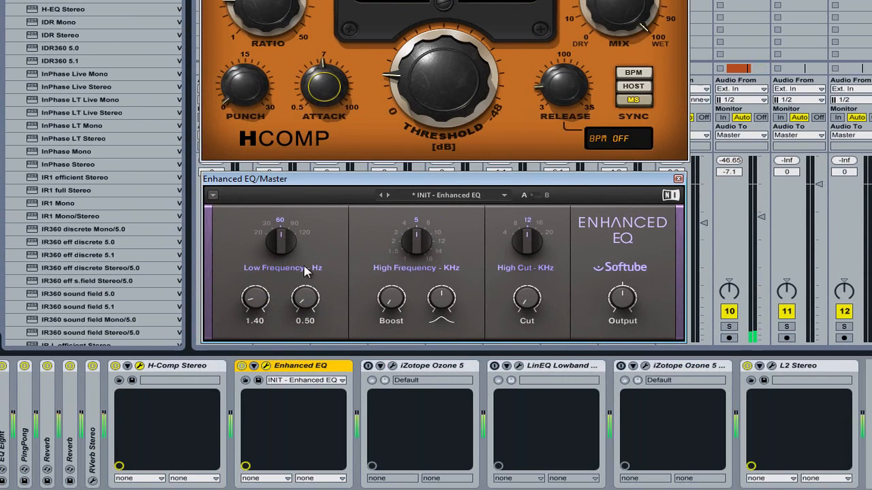
{"action": "left_click_drag", "start_coordinate": [314, 208], "coordinate": [302, 295]}
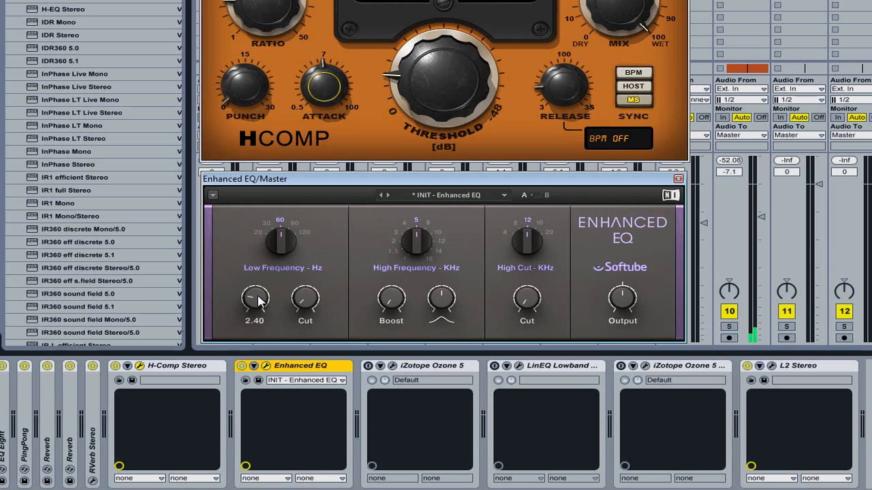
{"action": "left_click_drag", "start_coordinate": [258, 300], "coordinate": [260, 269]}
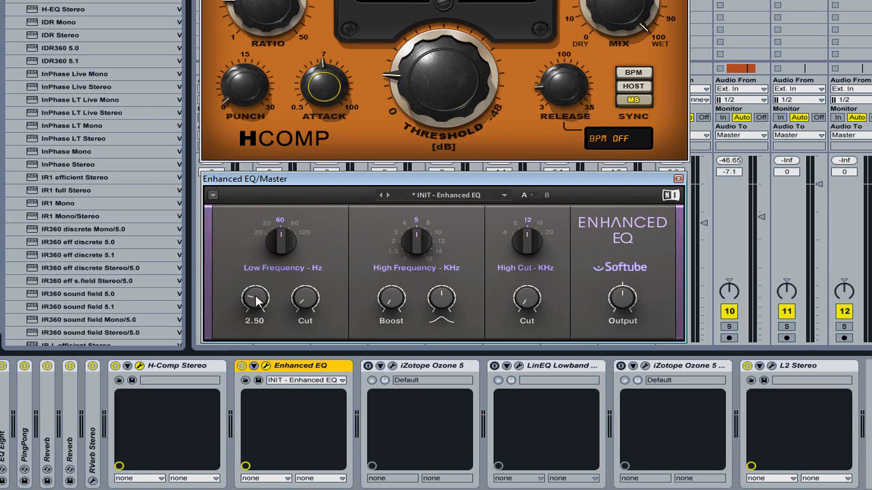
{"action": "left_click_drag", "start_coordinate": [256, 300], "coordinate": [263, 312]}
{"action": "left_click_drag", "start_coordinate": [364, 180], "coordinate": [363, 173]}
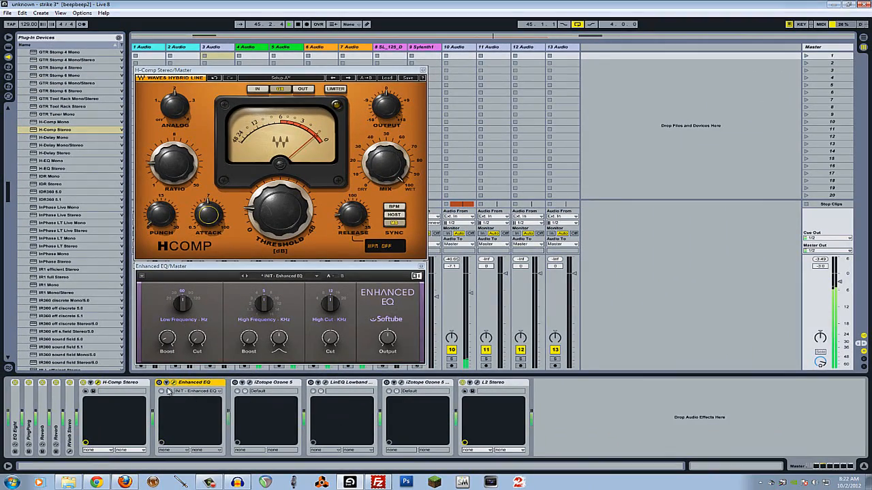
- Switch the Enhanced EQ back on, set its low-frequency boost to 0.80 during playback, and stop the loop
{"action": "left_click", "coordinate": [160, 384]}
{"action": "key", "text": "space"}
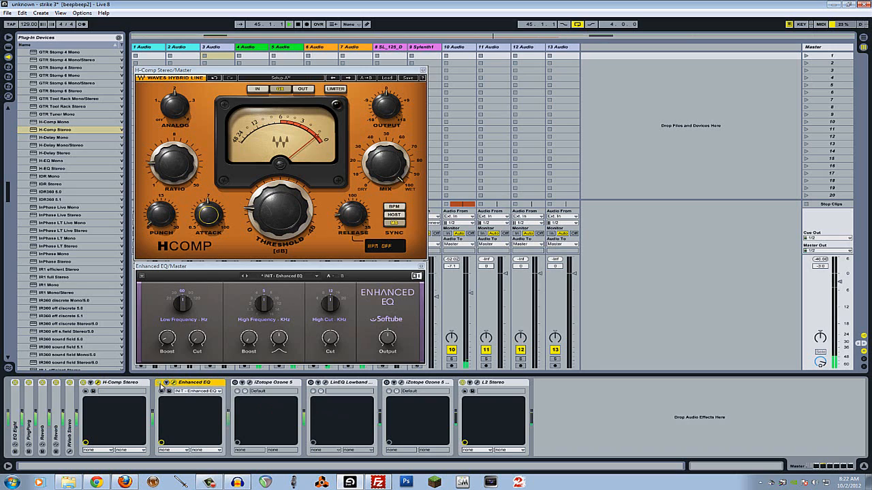
{"action": "left_click", "coordinate": [171, 339]}
{"action": "left_click_drag", "start_coordinate": [170, 343], "coordinate": [170, 340]}
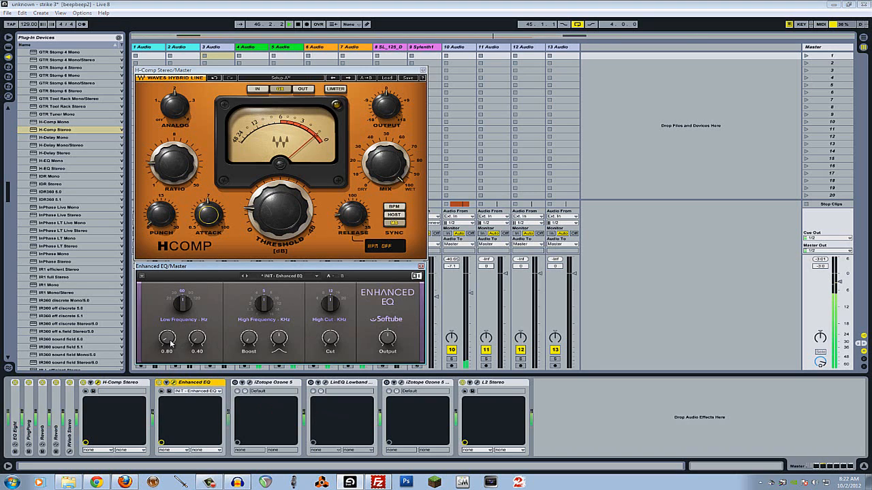
{"action": "key", "text": "space"}
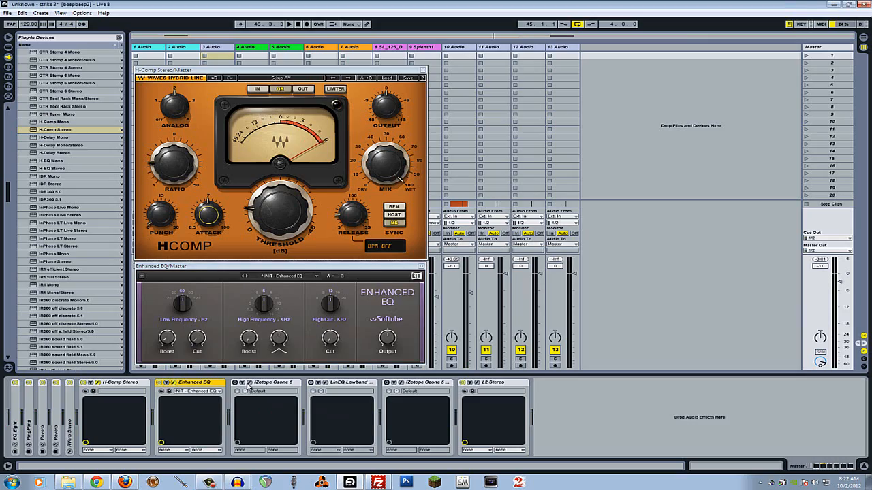
- Open the first iZotope Ozone 5 on the Master track, dismiss its Preset Manager, and enable the Dynamics module
{"action": "left_click", "coordinate": [250, 390]}
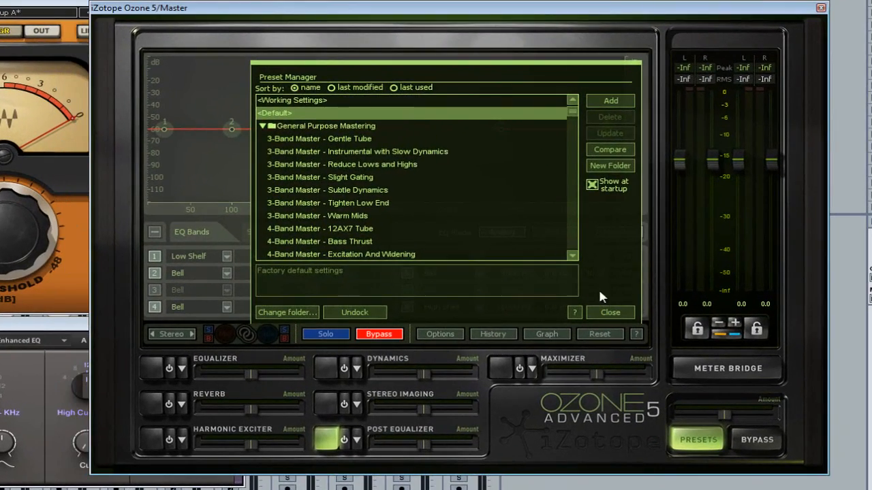
{"action": "left_click", "coordinate": [601, 310]}
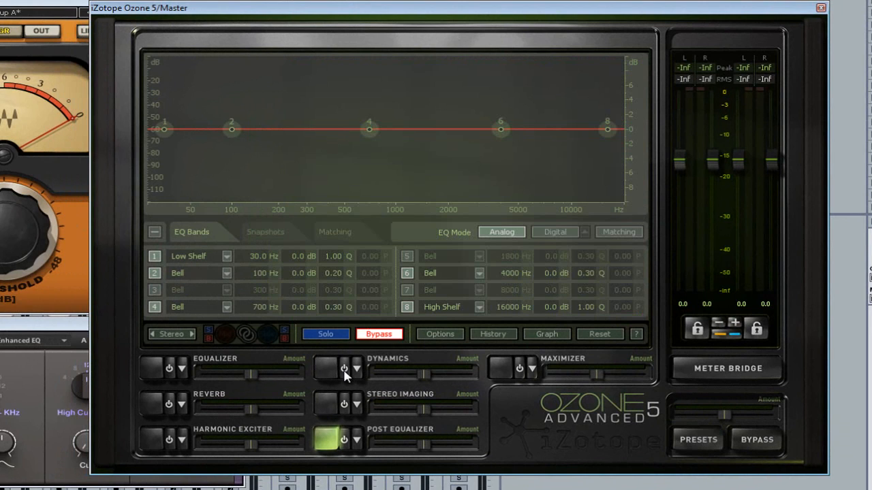
{"action": "left_click", "coordinate": [329, 373]}
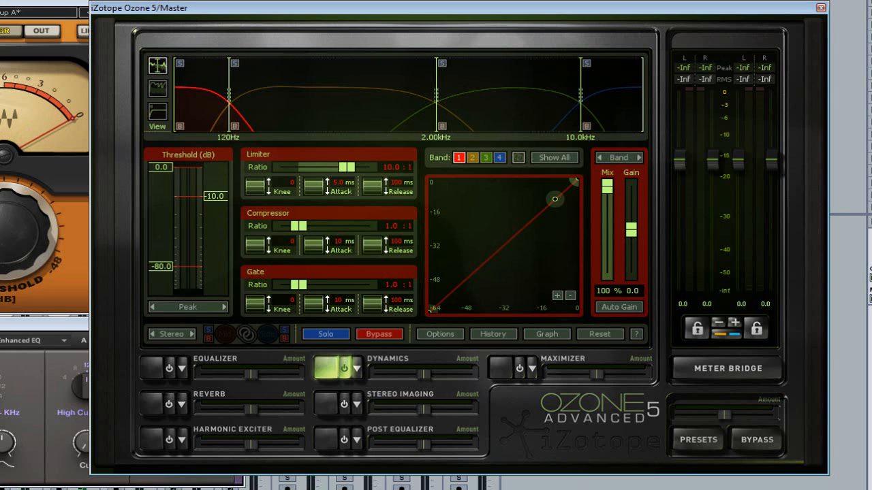
- Play the loop and solo Ozone's band below 120 Hz and its 120 Hz to 2 kHz band to hear each range
{"action": "key", "text": "space"}
{"action": "left_click", "coordinate": [180, 64]}
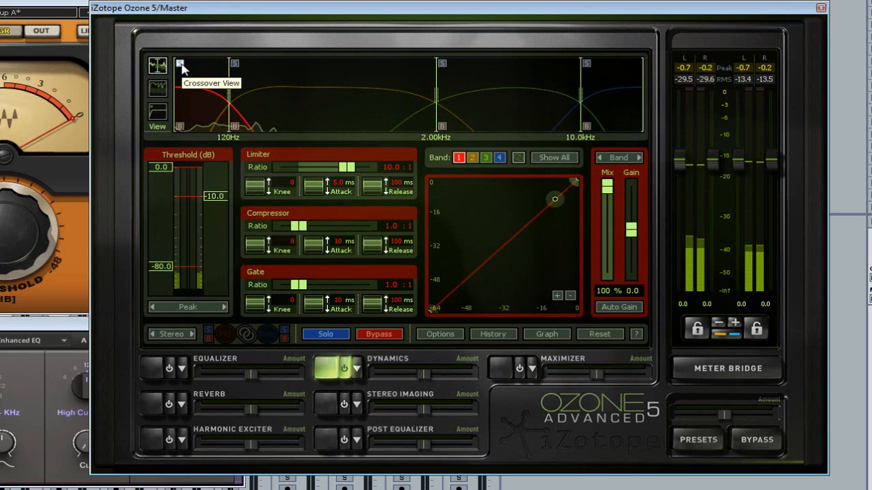
{"action": "left_click", "coordinate": [180, 64]}
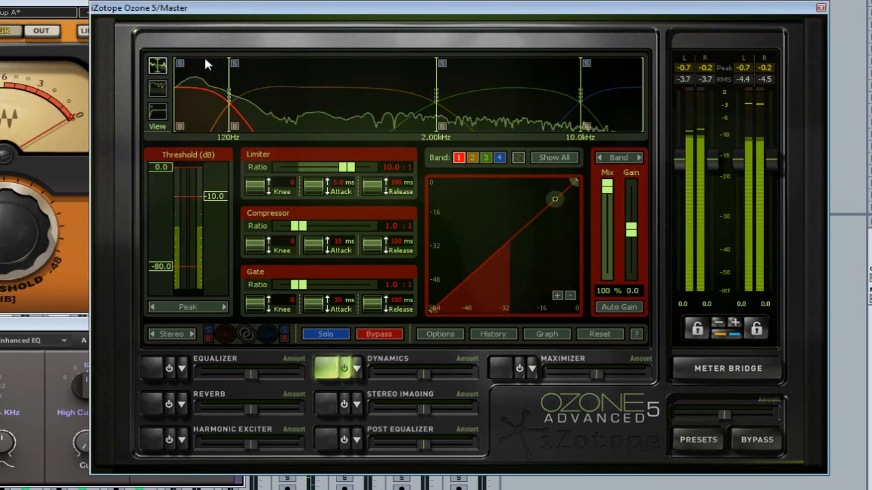
{"action": "left_click", "coordinate": [234, 64]}
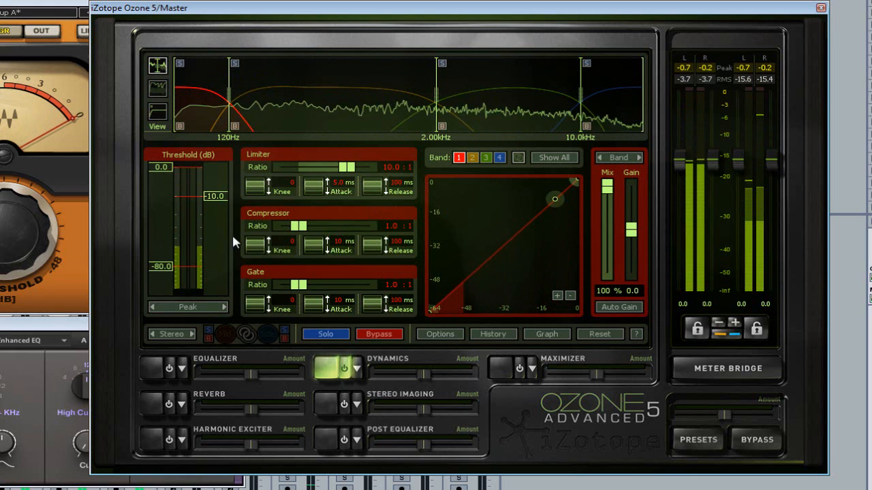
- Enable Ozone's Stereo Imaging, try Band 1 Width at -100%, set it to -37.5%, stop playback and reposition the Ozone window
{"action": "left_click", "coordinate": [322, 401]}
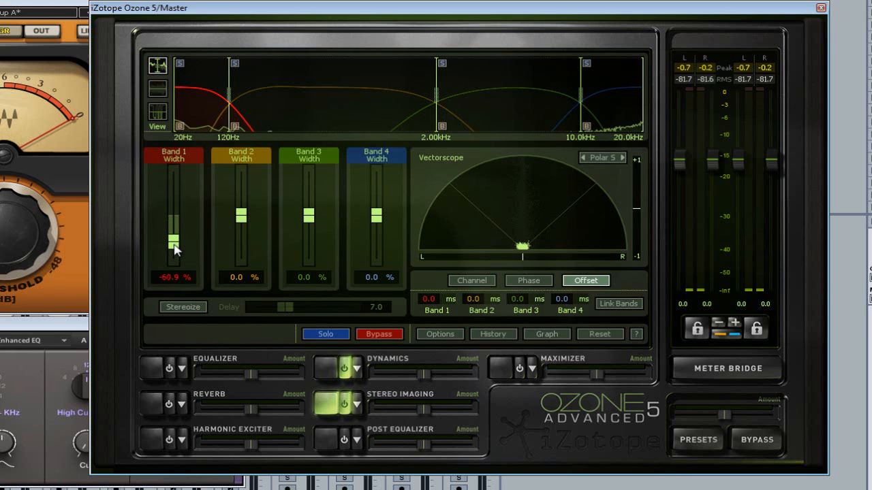
{"action": "left_click_drag", "start_coordinate": [175, 249], "coordinate": [175, 260]}
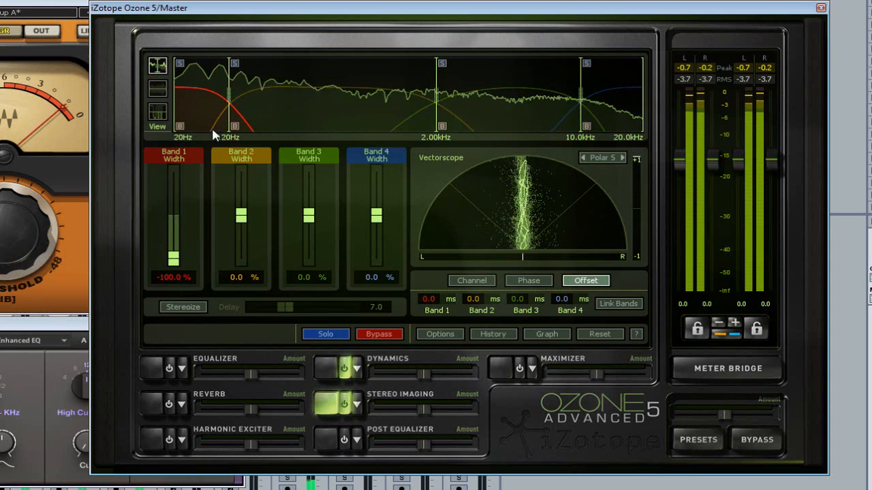
{"action": "left_click_drag", "start_coordinate": [174, 257], "coordinate": [173, 231]}
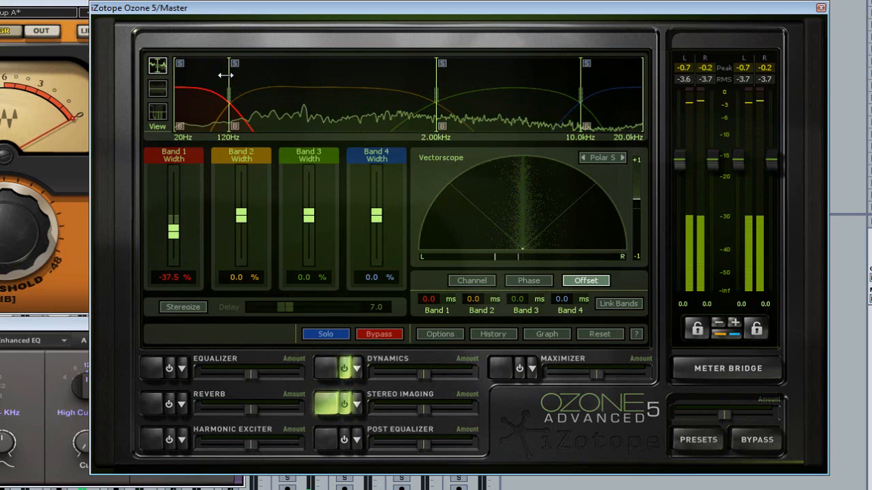
{"action": "key", "text": "space"}
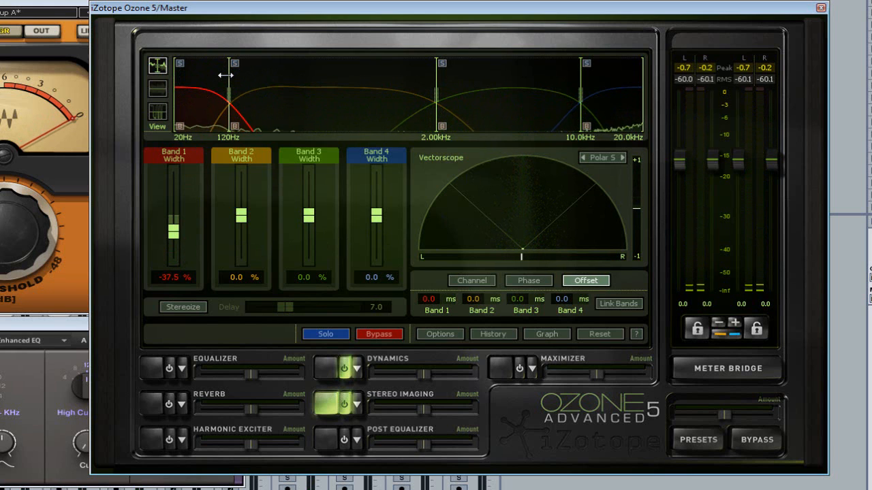
{"action": "left_click_drag", "start_coordinate": [321, 11], "coordinate": [272, 27]}
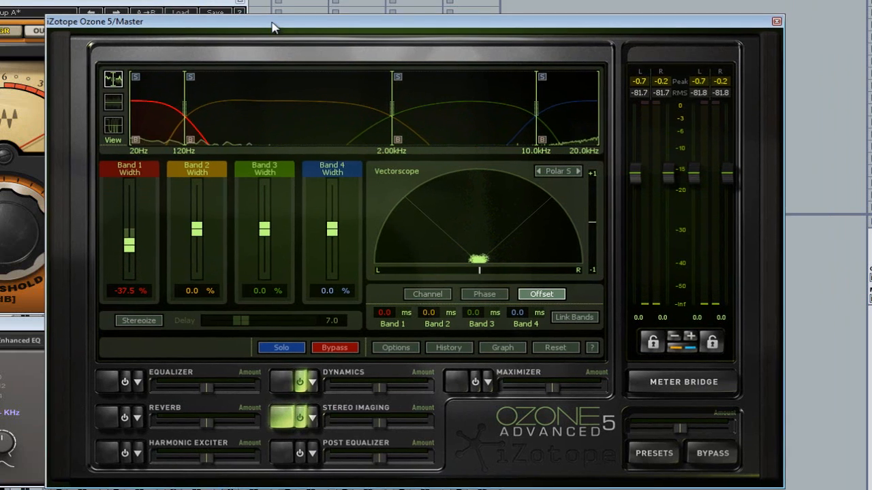
- Switch the Enhanced EQ back on and toggle H-Comp off and on again in the Master chain
{"action": "key", "text": "space"}
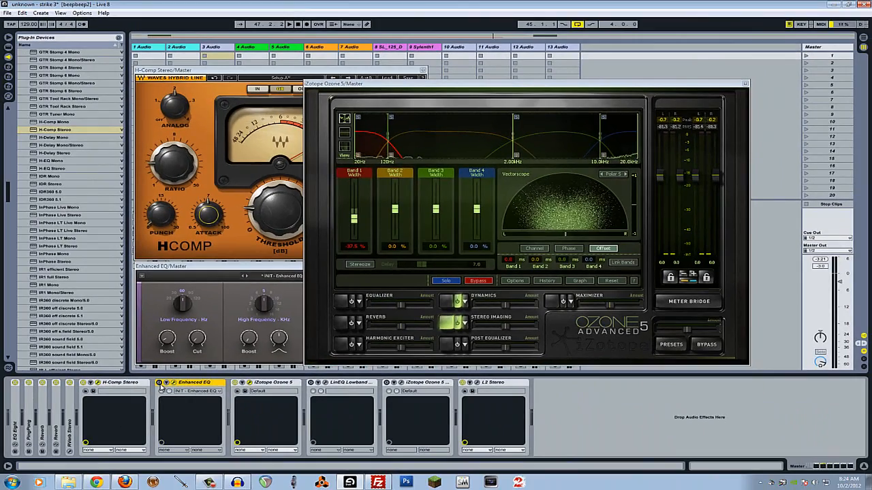
{"action": "left_click", "coordinate": [554, 180]}
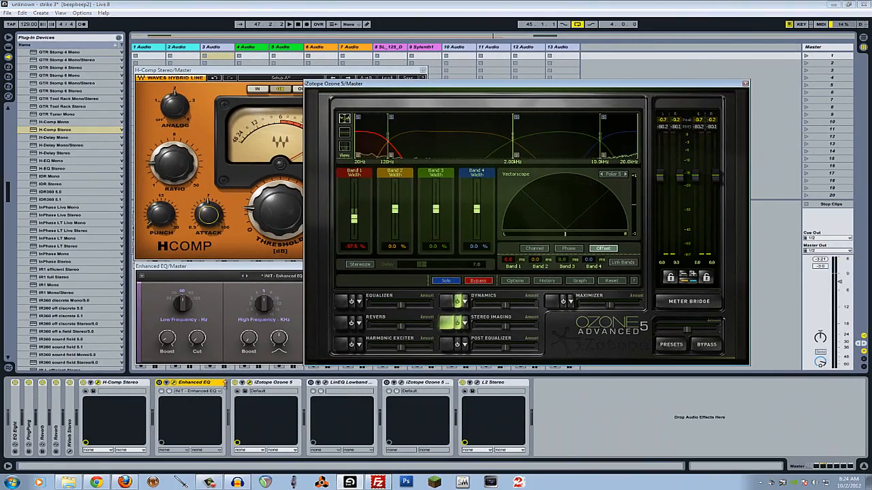
{"action": "left_click", "coordinate": [166, 384]}
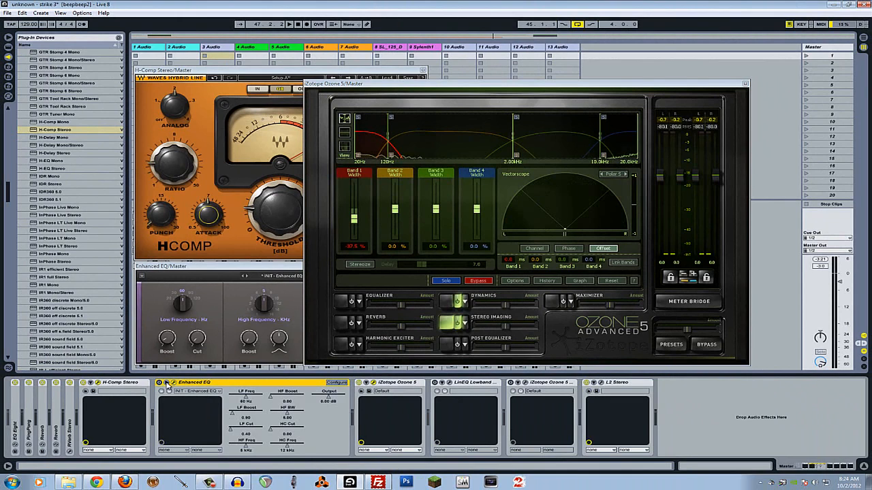
{"action": "left_click", "coordinate": [167, 384]}
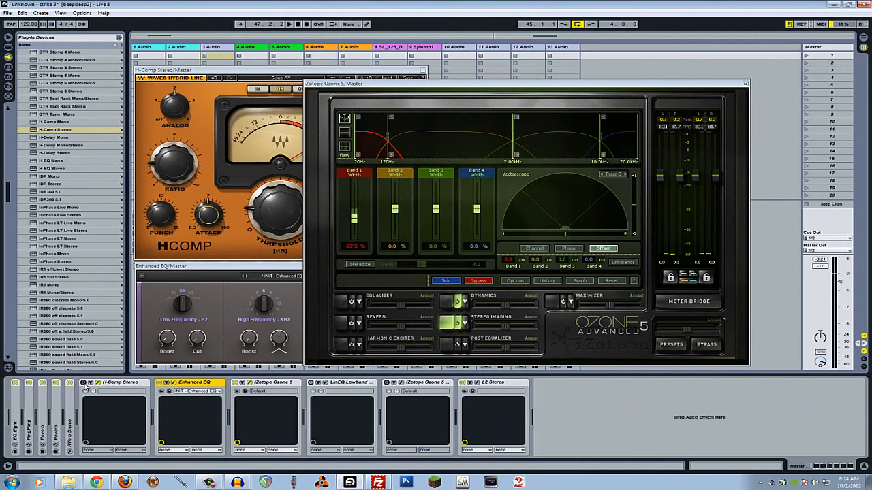
{"action": "left_click", "coordinate": [88, 383]}
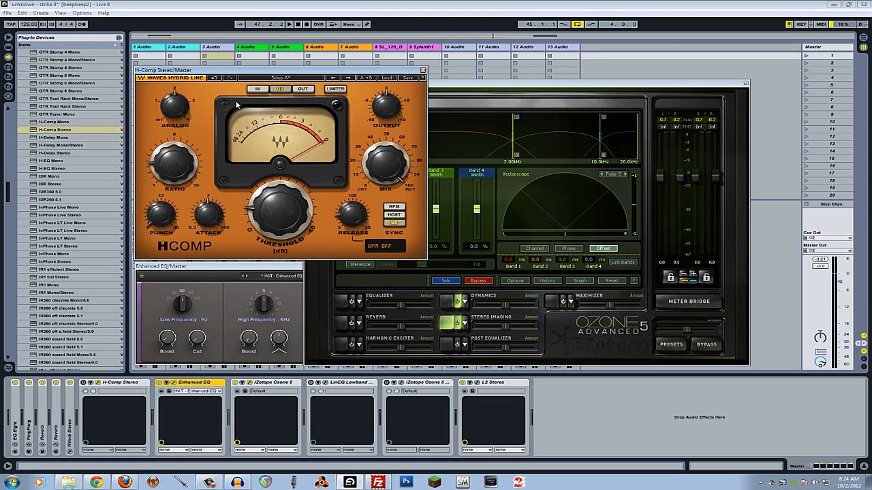
{"action": "left_click", "coordinate": [83, 385]}
- Close the H-Comp window, place the Enhanced EQ window beside Ozone 5, and switch H-Comp off on the Master track
{"action": "left_click_drag", "start_coordinate": [571, 86], "coordinate": [623, 97]}
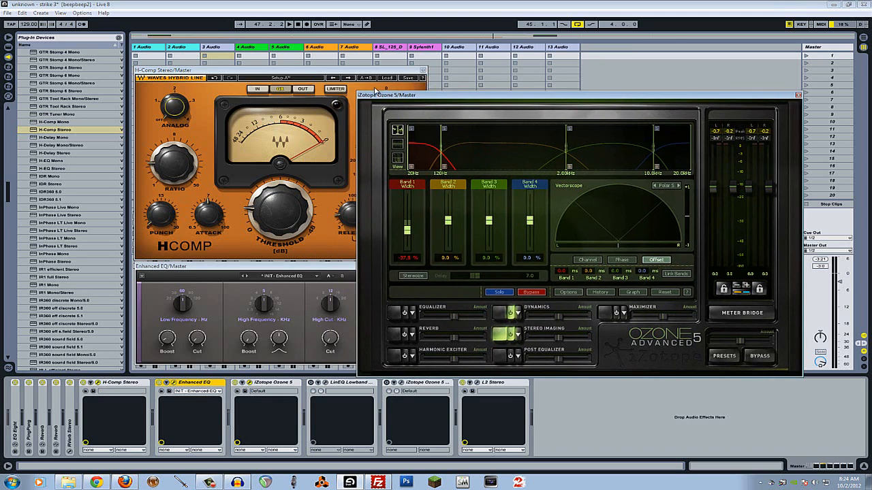
{"action": "left_click", "coordinate": [180, 71]}
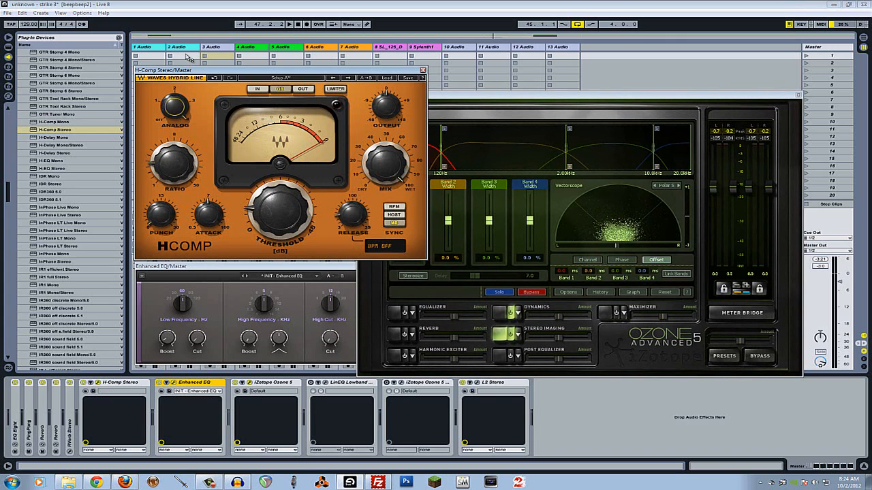
{"action": "left_click", "coordinate": [560, 208]}
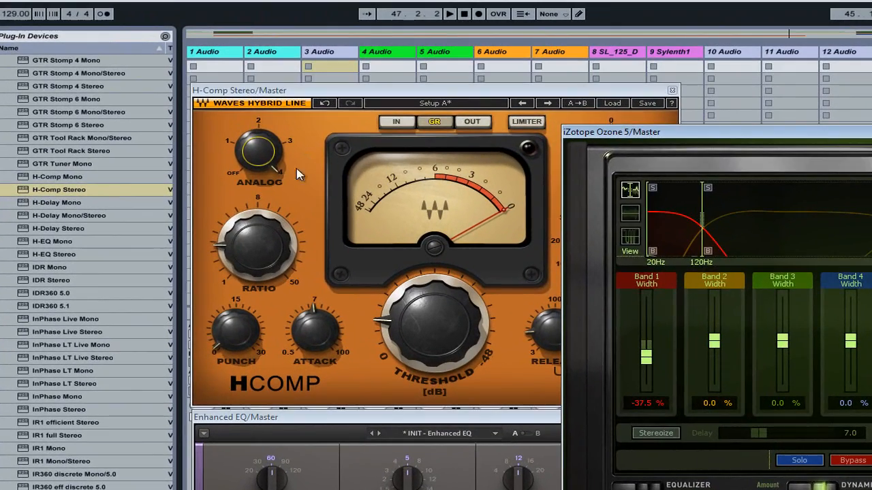
{"action": "left_click_drag", "start_coordinate": [192, 113], "coordinate": [184, 142]}
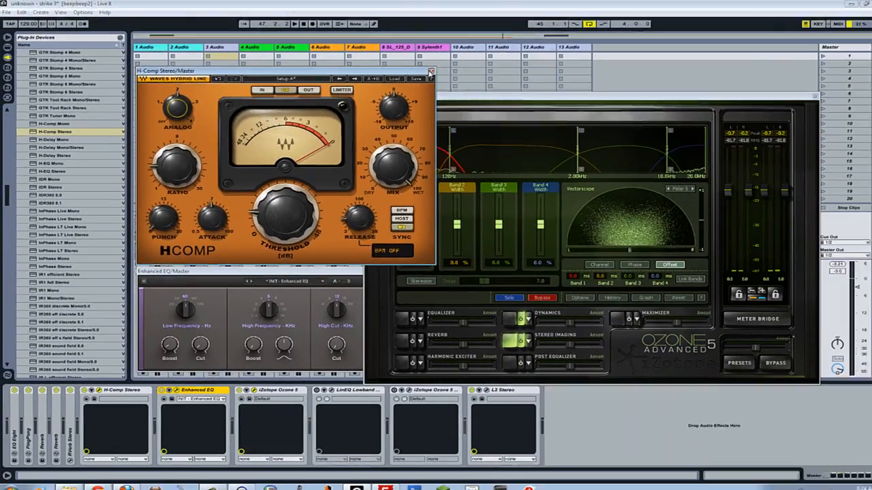
{"action": "left_click", "coordinate": [673, 90]}
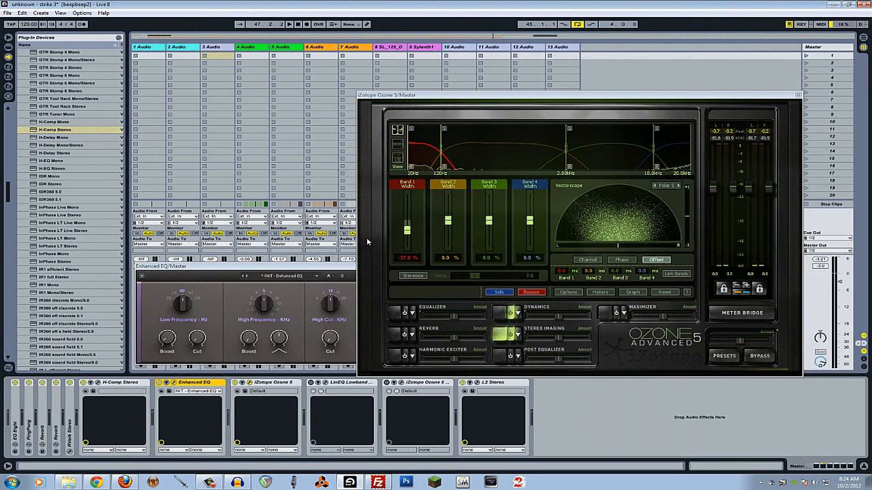
{"action": "left_click_drag", "start_coordinate": [342, 271], "coordinate": [274, 283]}
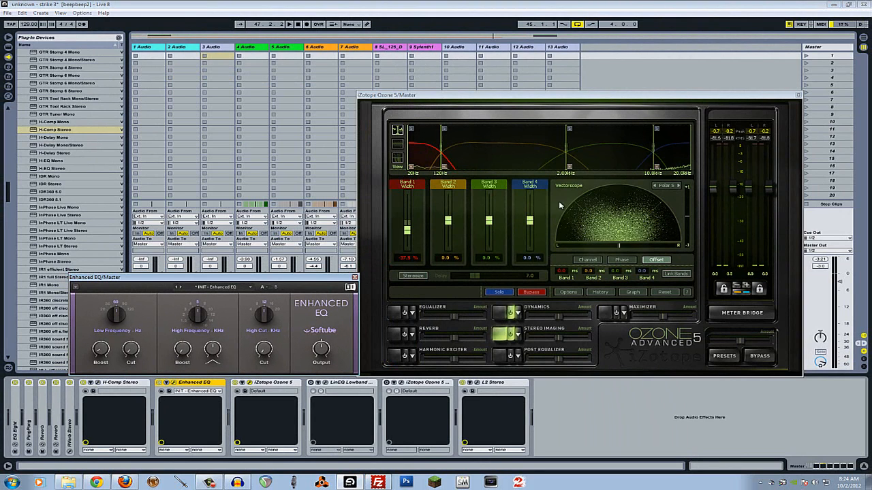
{"action": "left_click", "coordinate": [83, 384]}
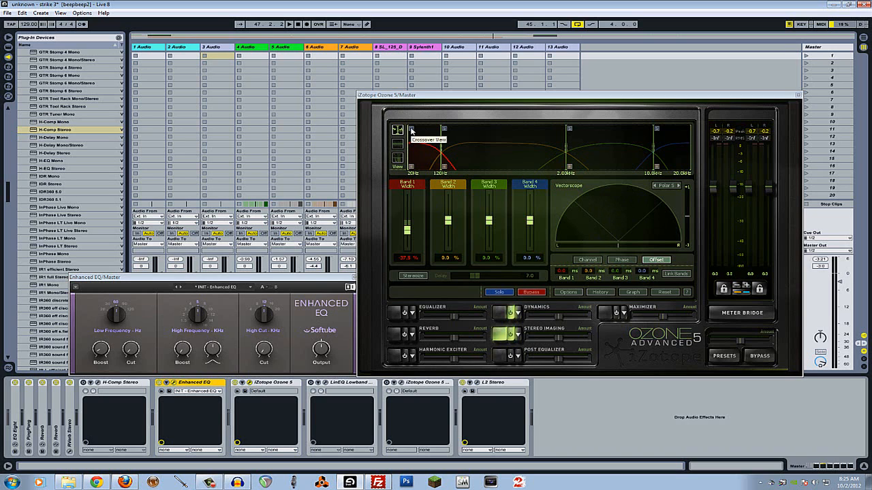
- Set Ozone's Band 1 Width to -35.9% during playback, switch to the Arrangement View, and move the Ozone window clear of the upper tracks
{"action": "key", "text": "space"}
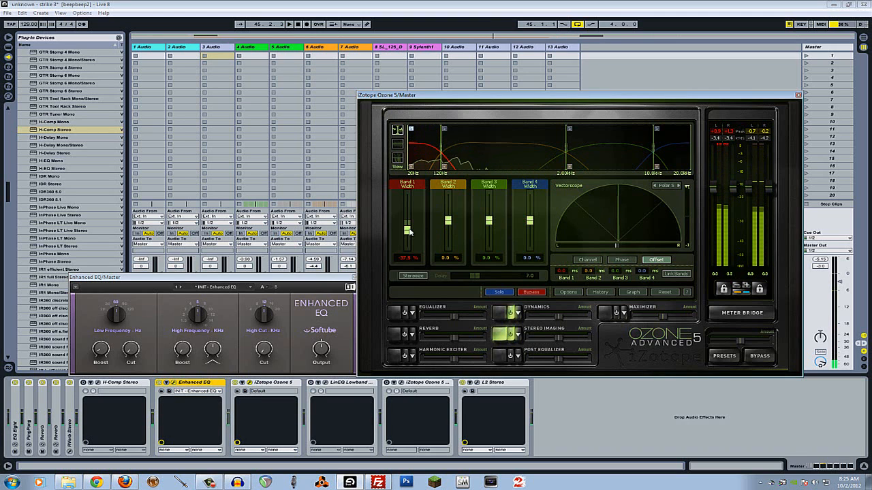
{"action": "mouse_move", "coordinate": [408, 231]}
{"action": "left_mouse_down"}
{"action": "mouse_move", "coordinate": [411, 198]}
{"action": "mouse_move", "coordinate": [408, 232]}
{"action": "left_mouse_up"}
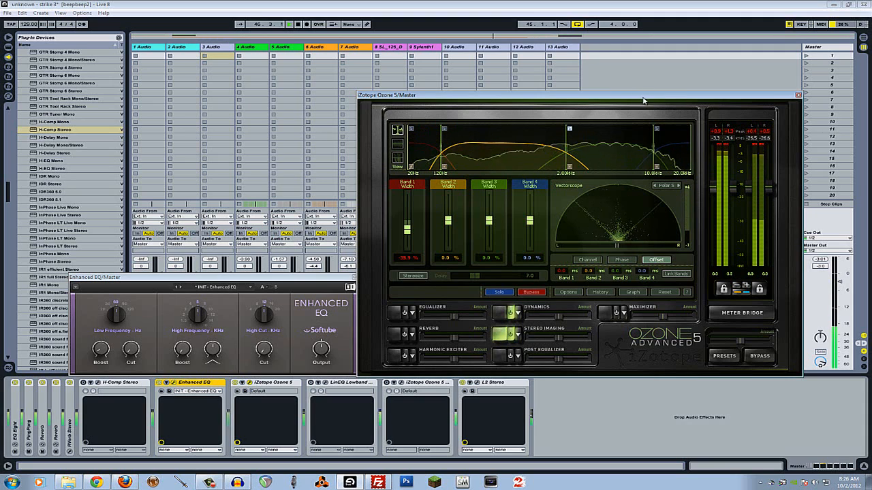
{"action": "key", "text": "Tab"}
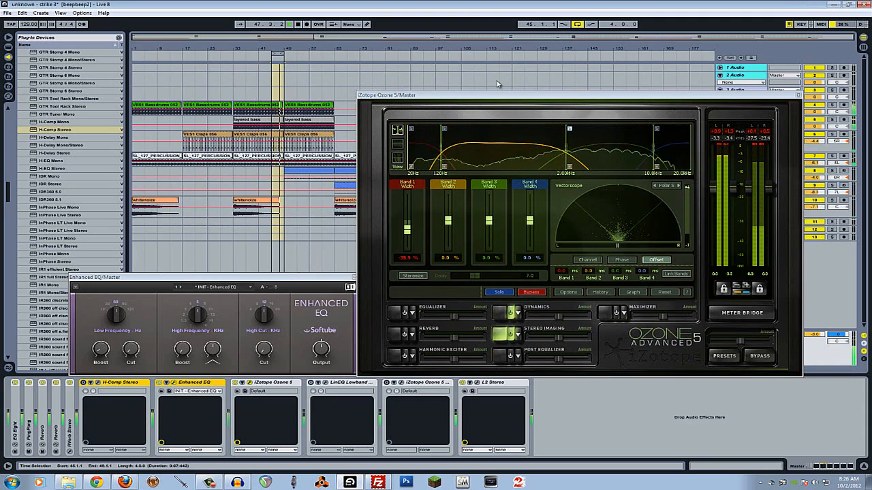
{"action": "left_click_drag", "start_coordinate": [469, 99], "coordinate": [339, 168]}
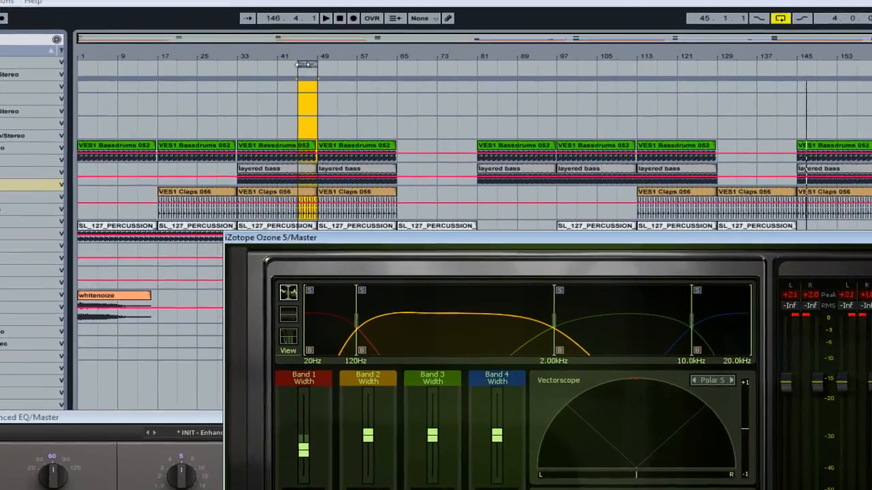
- Play the loop and widen Ozone's upper bands, setting Band 3 Width to 18.8% and Band 4 Width to 12.5%
{"action": "key", "text": "space"}
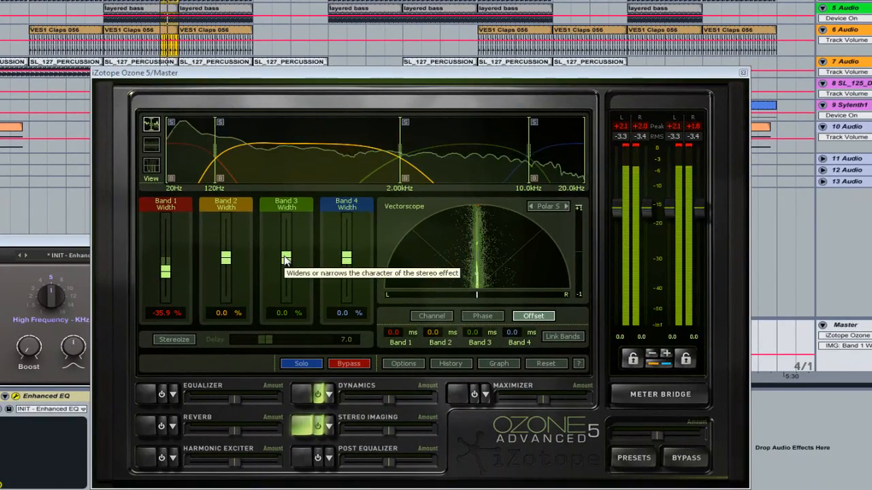
{"action": "mouse_move", "coordinate": [286, 260]}
{"action": "left_mouse_down"}
{"action": "mouse_move", "coordinate": [287, 232]}
{"action": "mouse_move", "coordinate": [287, 251]}
{"action": "left_mouse_up"}
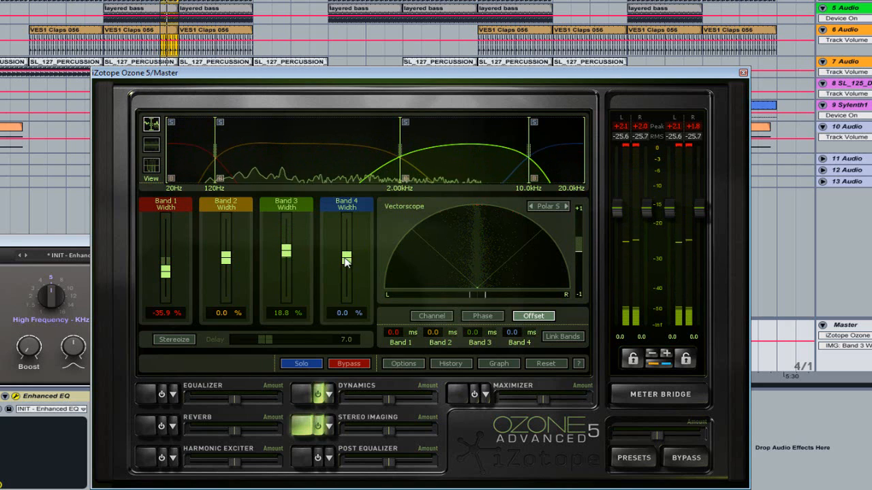
{"action": "left_click_drag", "start_coordinate": [347, 259], "coordinate": [347, 257]}
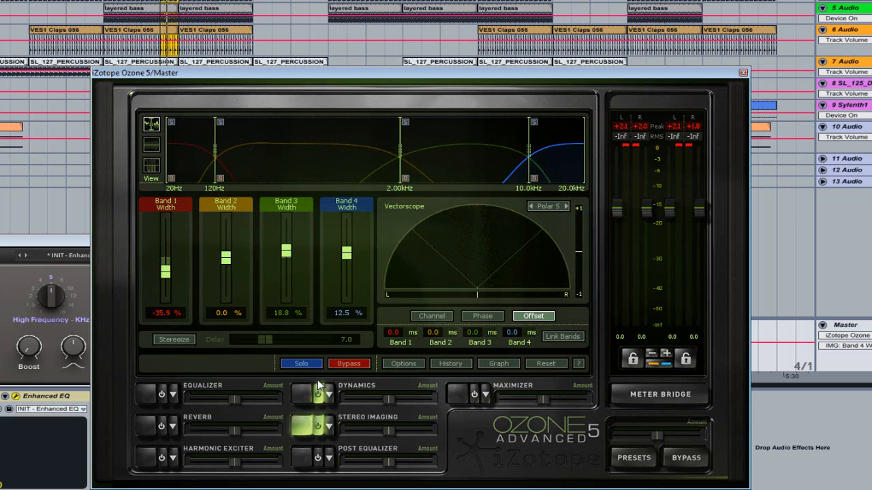
- Enable Ozone's Reverb in Arena mode, set Wet Mix to 4.7% with the wet signal soloed, and play the loop with solo off
{"action": "left_click", "coordinate": [162, 427]}
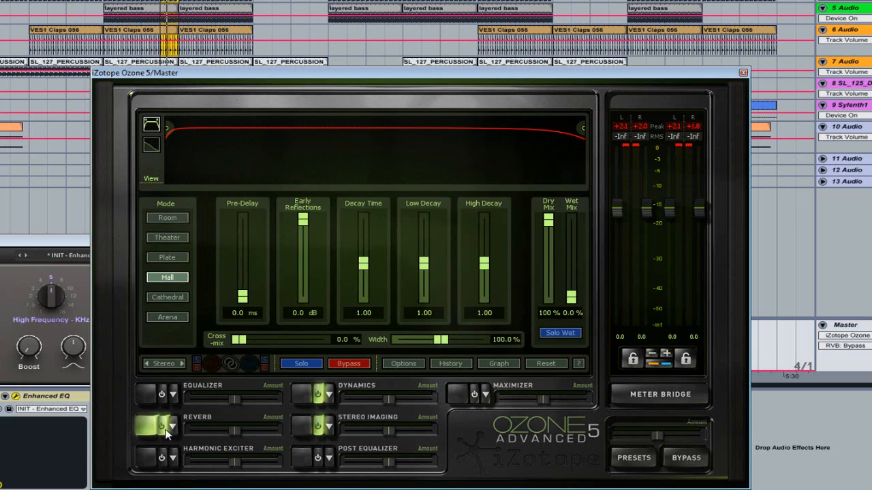
{"action": "left_click", "coordinate": [167, 317]}
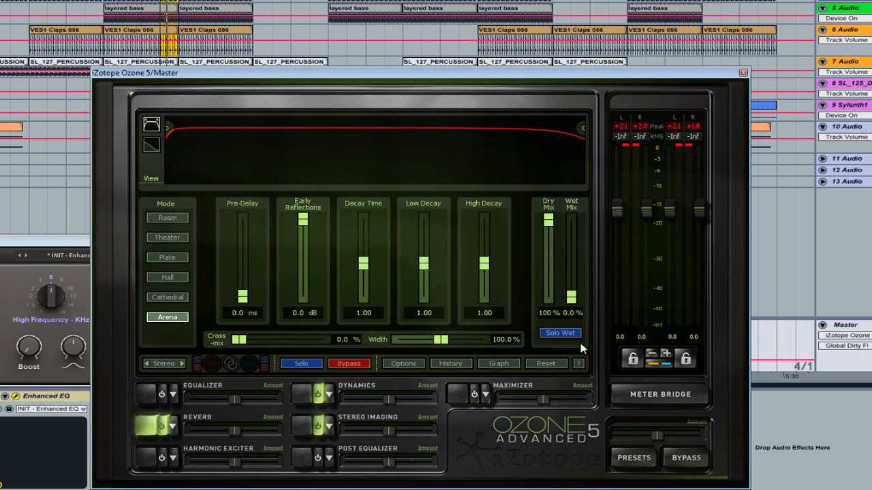
{"action": "left_click", "coordinate": [556, 334]}
{"action": "left_click_drag", "start_coordinate": [571, 297], "coordinate": [575, 292]}
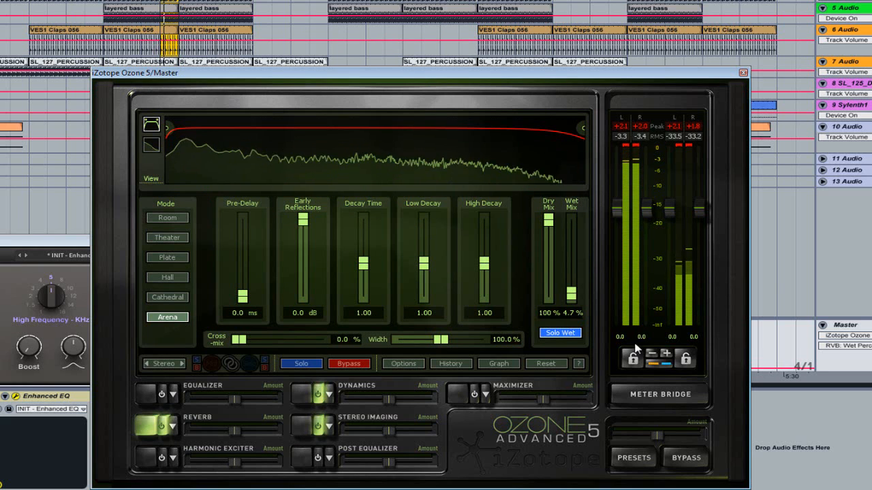
{"action": "left_click", "coordinate": [571, 333]}
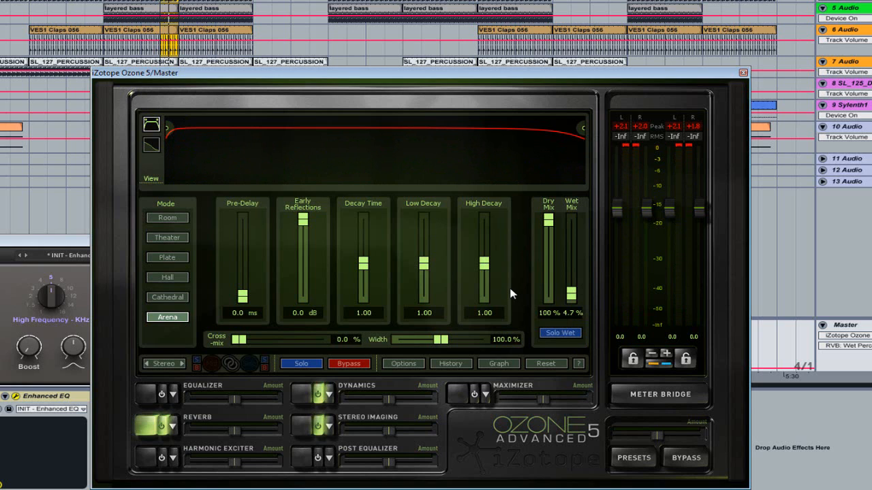
{"action": "key", "text": "space"}
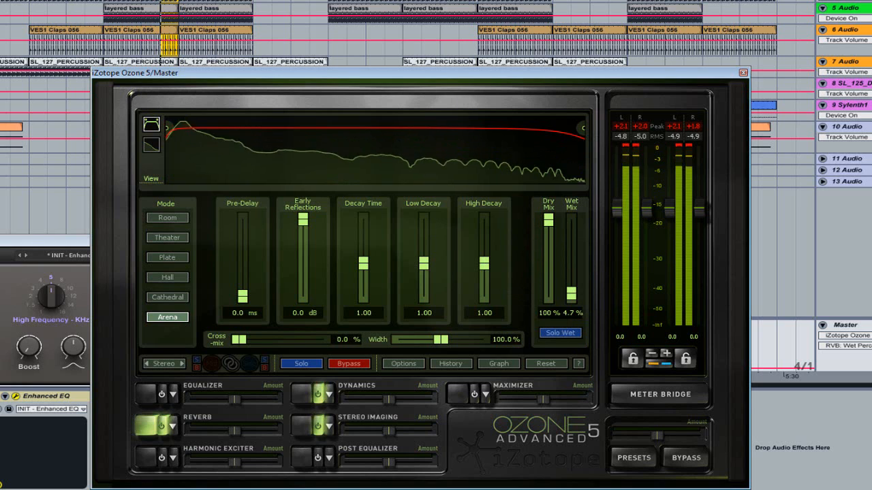
{"action": "key", "text": "space"}
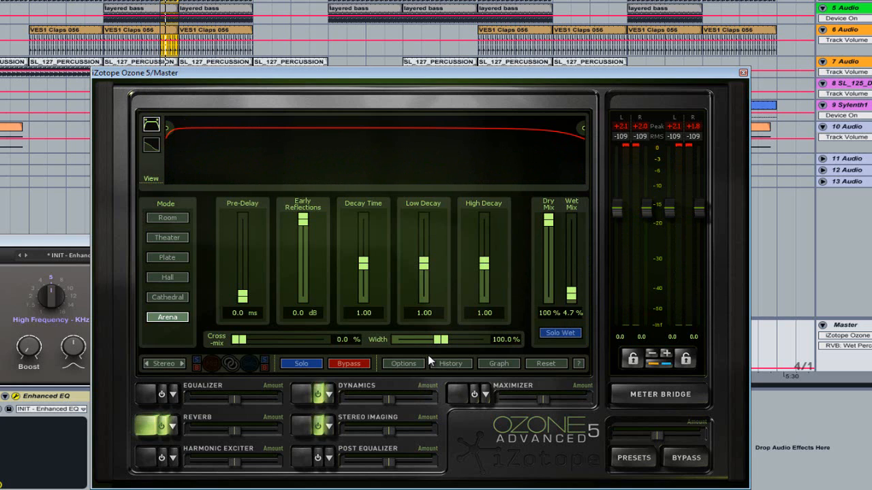
- Clear the plug-in windows aside, open the LinEQ Lowband on the Master track, switch it on, and close its window
{"action": "left_click_drag", "start_coordinate": [407, 68], "coordinate": [435, 10]}
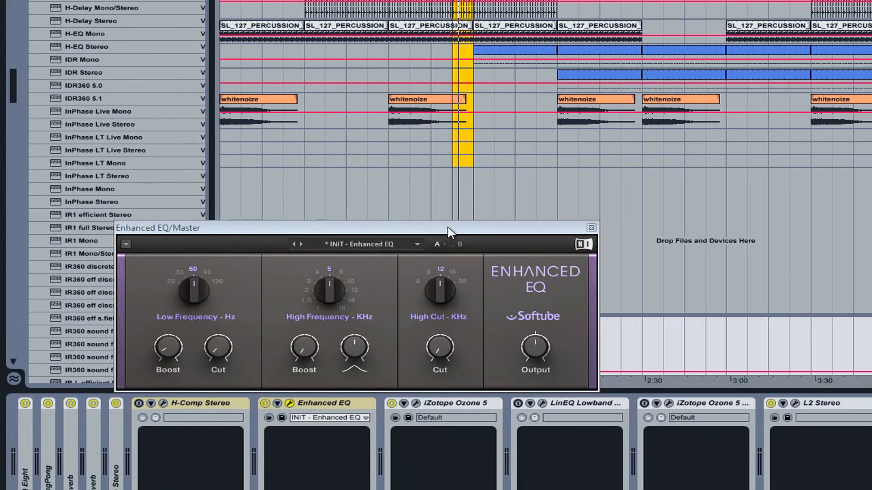
{"action": "left_click_drag", "start_coordinate": [447, 232], "coordinate": [462, 170]}
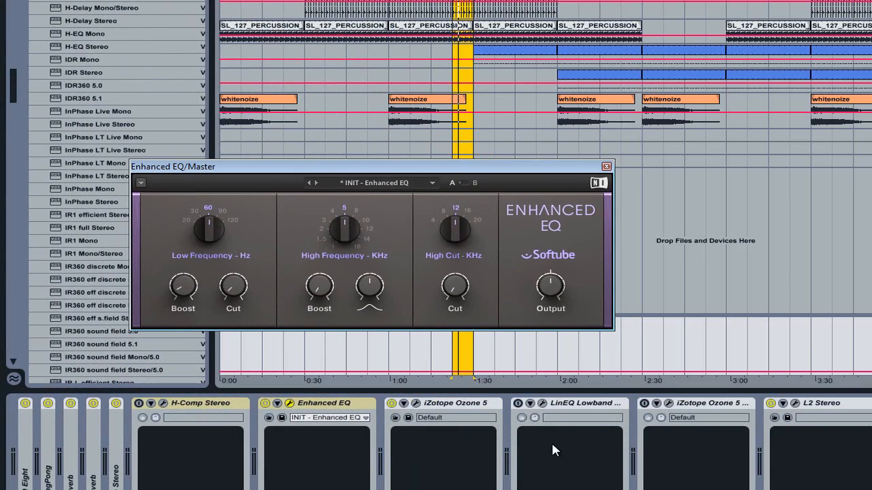
{"action": "left_click", "coordinate": [450, 406]}
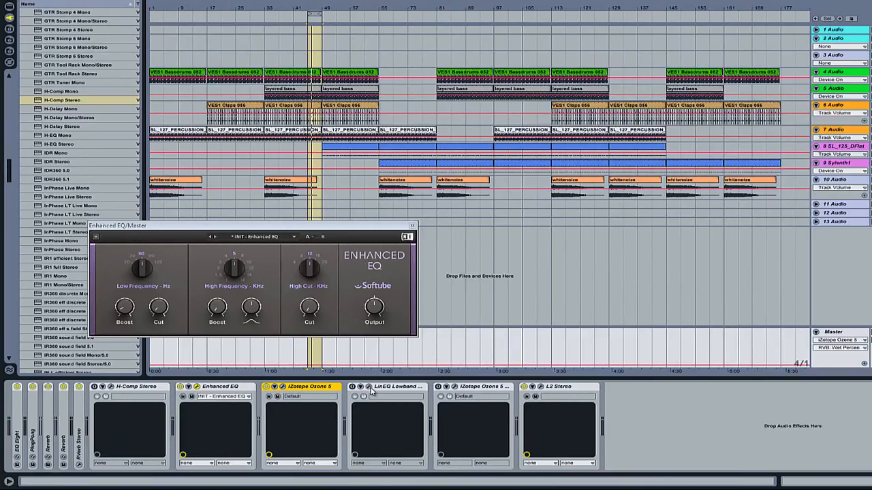
{"action": "left_click", "coordinate": [542, 404]}
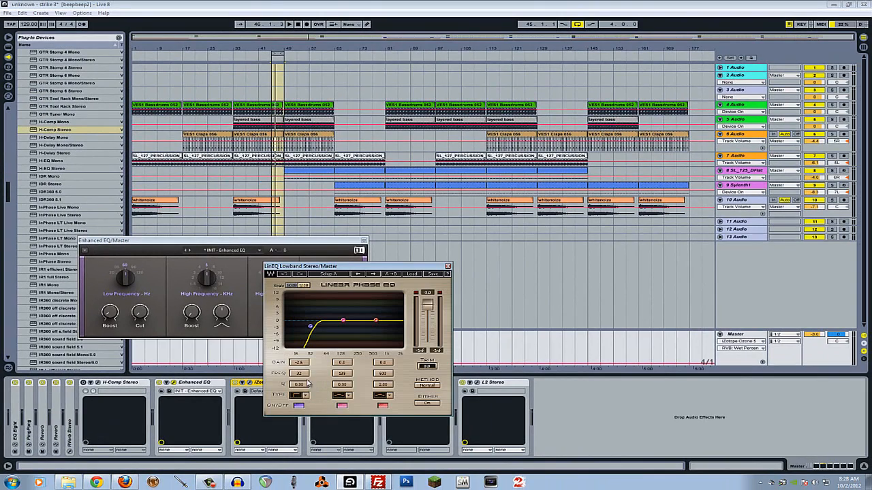
{"action": "left_click_drag", "start_coordinate": [364, 272], "coordinate": [457, 213]}
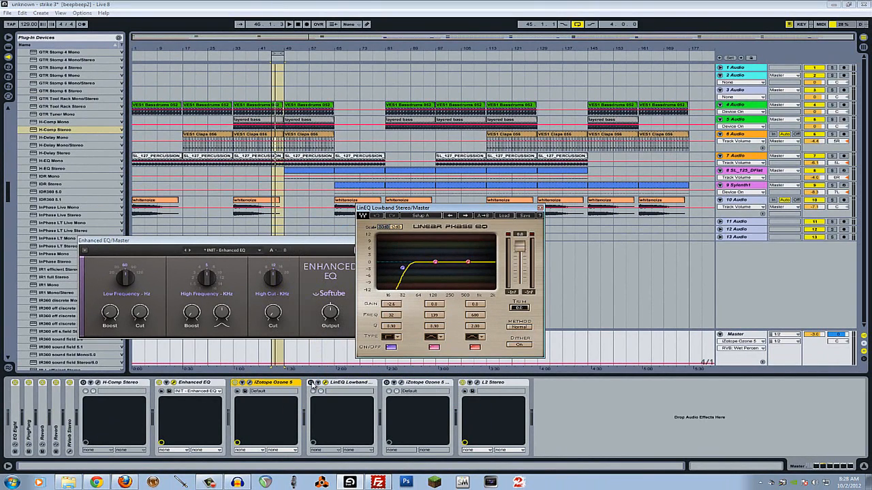
{"action": "left_click", "coordinate": [431, 265]}
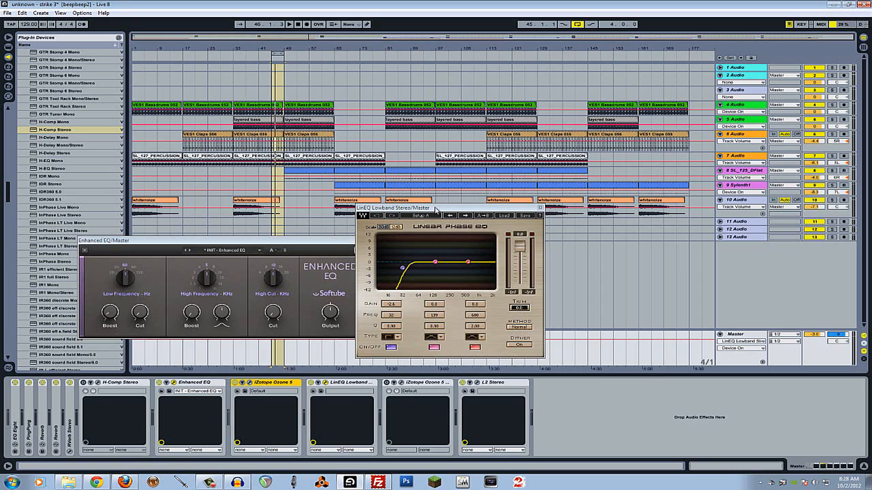
{"action": "left_click_drag", "start_coordinate": [525, 210], "coordinate": [389, 188]}
{"action": "left_click", "coordinate": [403, 186]}
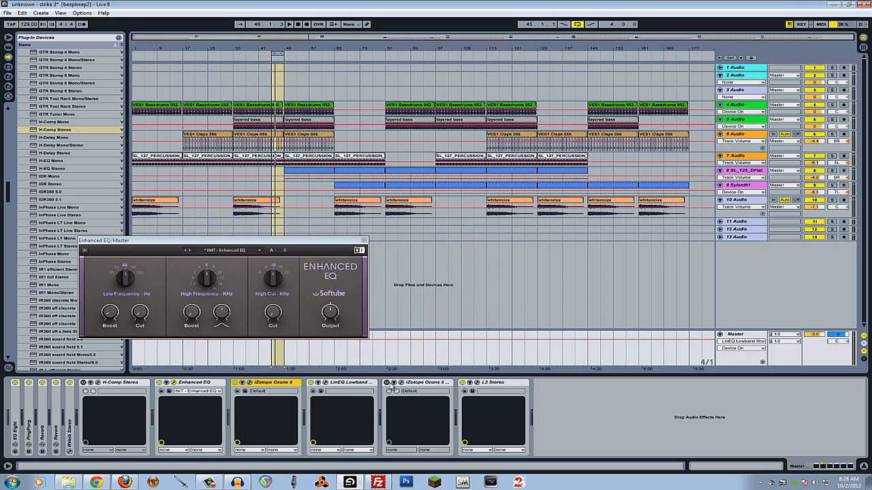
- Open the Ozone 5 Equalizer on the Master track and change its band 8 filter to a Brickwall lowpass
{"action": "left_click", "coordinate": [393, 383]}
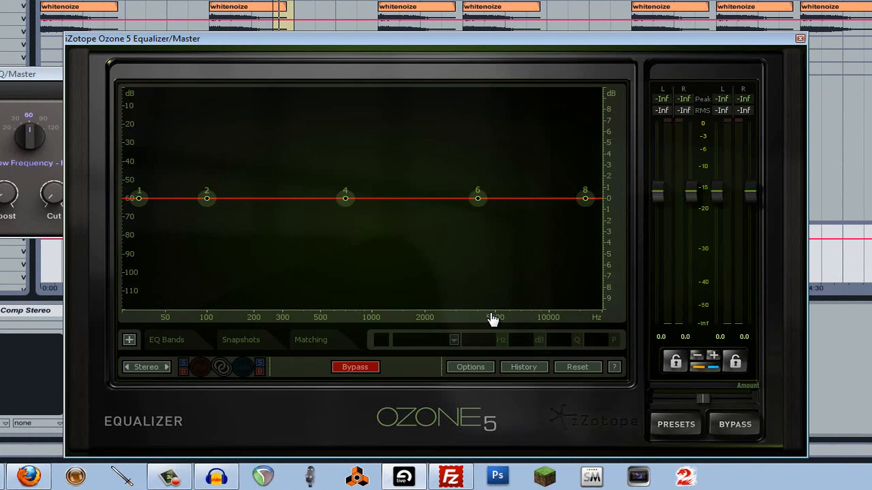
{"action": "left_click", "coordinate": [587, 198]}
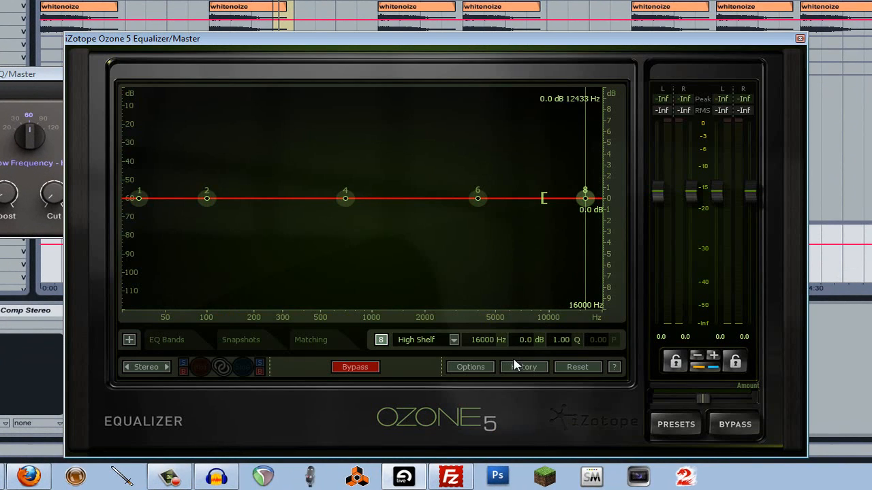
{"action": "left_click", "coordinate": [451, 342]}
{"action": "mouse_move", "coordinate": [429, 401]}
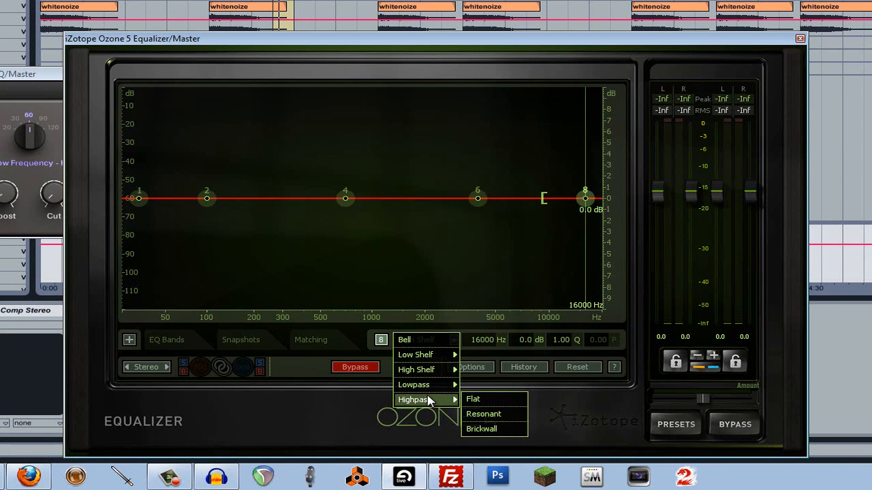
{"action": "mouse_move", "coordinate": [432, 386]}
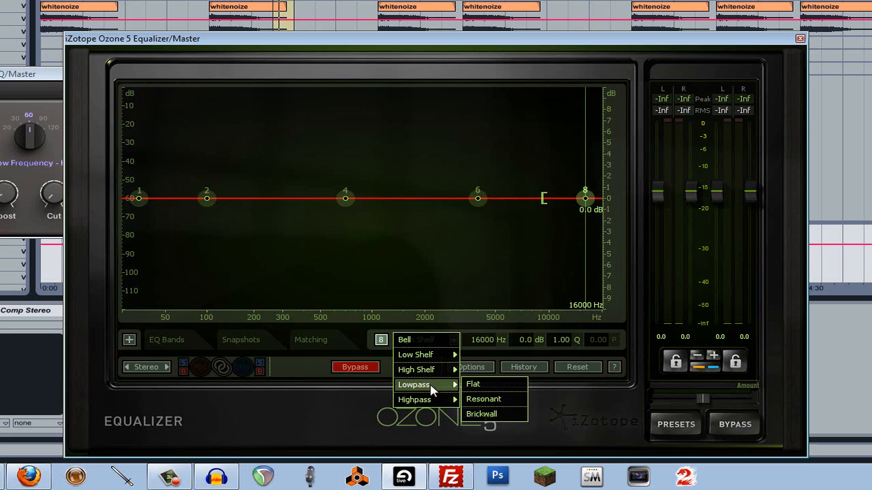
{"action": "left_click", "coordinate": [498, 416]}
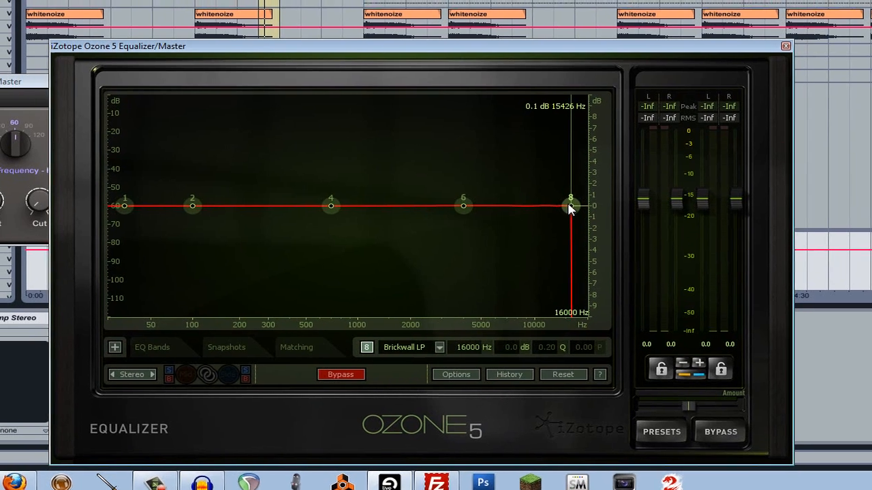
- Play the loop while moving band 8's brickwall lowpass cutoff down to 7539 Hz and back up to 11495 Hz, and stop playback
{"action": "left_click_drag", "start_coordinate": [584, 199], "coordinate": [525, 202]}
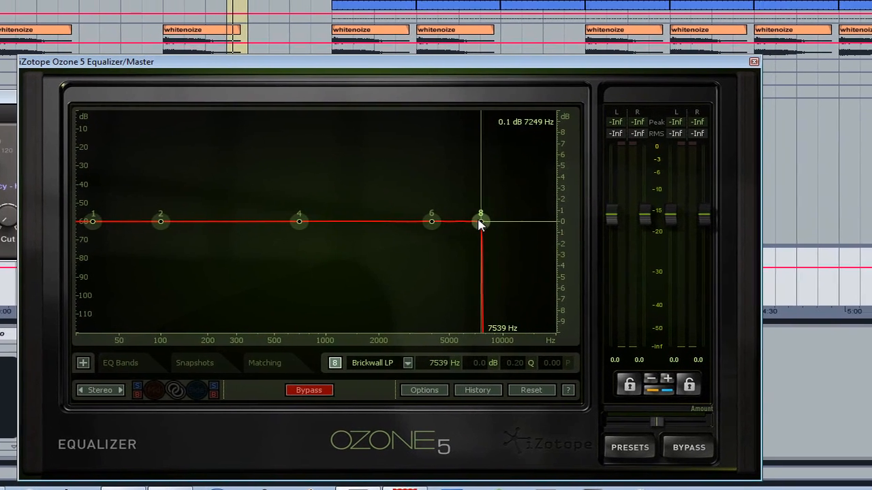
{"action": "key", "text": "space"}
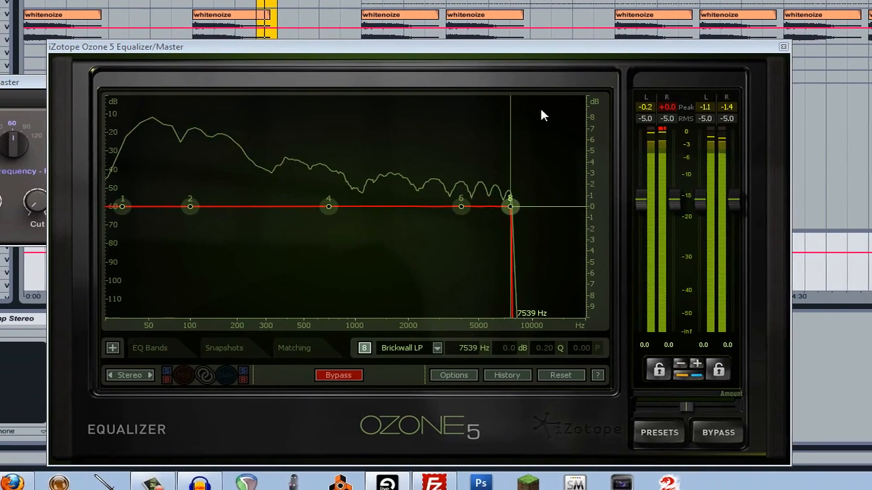
{"action": "left_click_drag", "start_coordinate": [465, 230], "coordinate": [417, 234]}
{"action": "left_click_drag", "start_coordinate": [479, 203], "coordinate": [563, 207]}
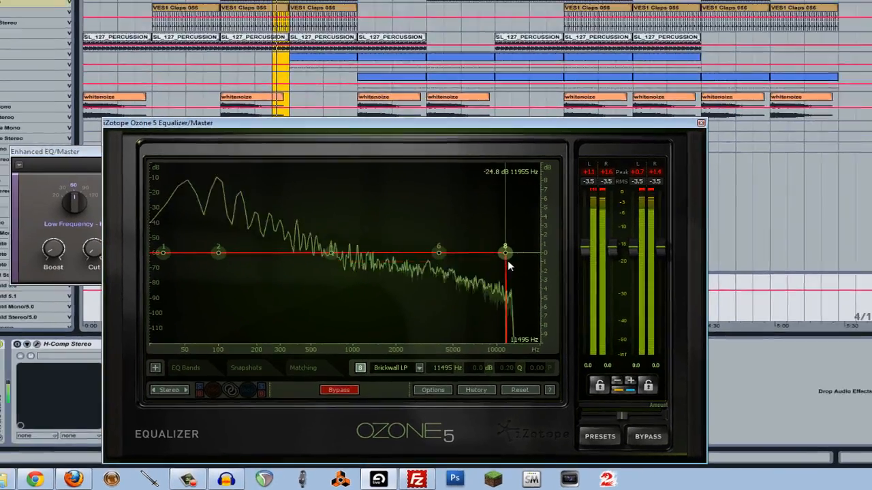
{"action": "left_click_drag", "start_coordinate": [508, 261], "coordinate": [511, 262]}
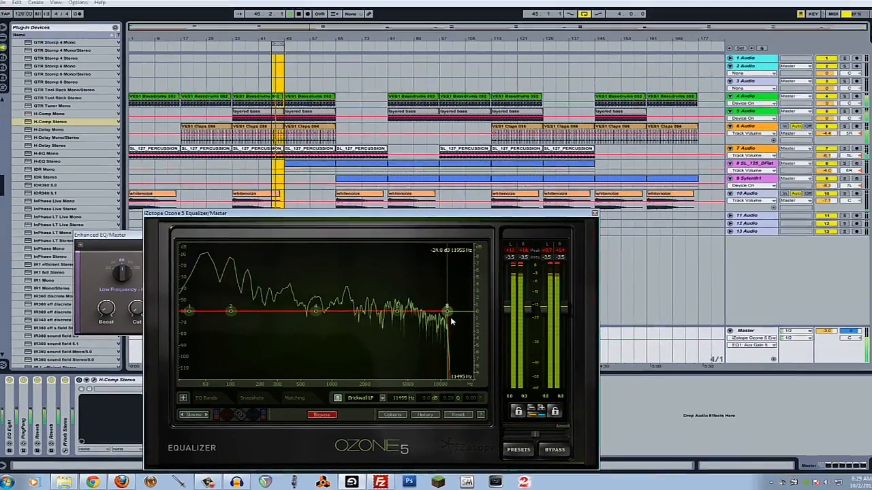
{"action": "key", "text": "space"}
- Loop 16 bars from bar 33, audition them, and raise the band 8 lowpass cutoff to 16043 Hz
{"action": "mouse_move", "coordinate": [281, 55]}
{"action": "left_mouse_down"}
{"action": "mouse_move", "coordinate": [250, 57]}
{"action": "mouse_move", "coordinate": [284, 56]}
{"action": "left_mouse_up"}
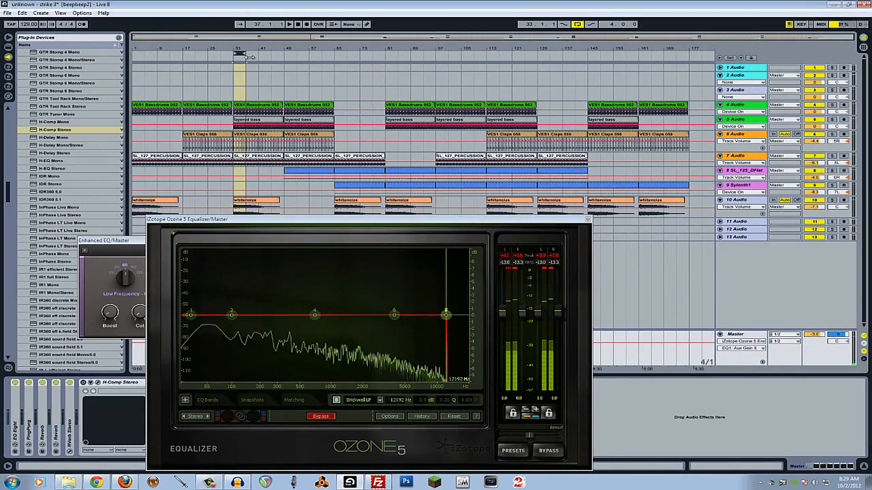
{"action": "key", "text": "space"}
{"action": "mouse_move", "coordinate": [447, 310]}
{"action": "left_mouse_down"}
{"action": "mouse_move", "coordinate": [460, 315]}
{"action": "mouse_move", "coordinate": [424, 317]}
{"action": "mouse_move", "coordinate": [458, 318]}
{"action": "left_mouse_up"}
{"action": "key", "text": "space"}
{"action": "key", "text": "space"}
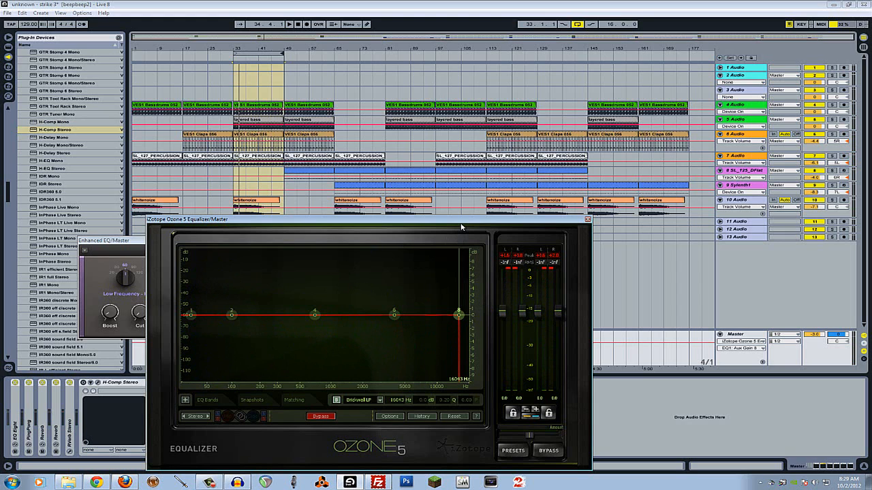
- Close the Ozone Equalizer and Enhanced EQ windows, open the L2 Stereo on the Master track, and place its window below the tracks
{"action": "left_click", "coordinate": [587, 220]}
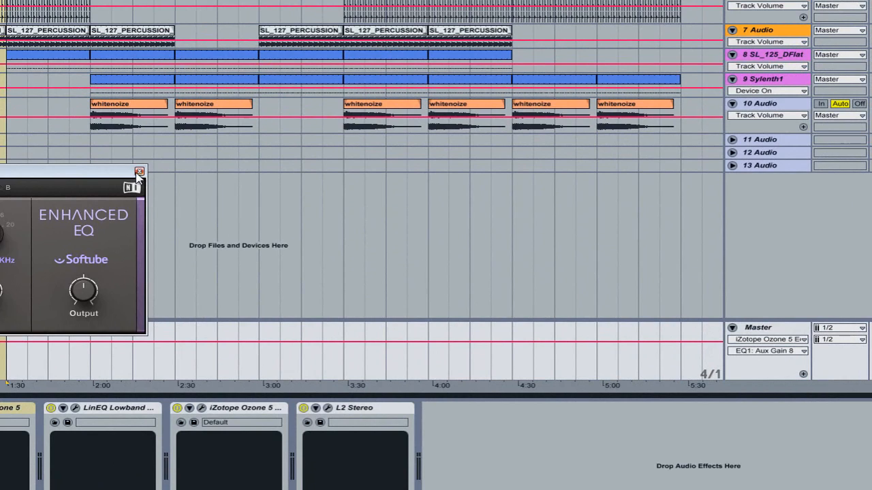
{"action": "left_click", "coordinate": [139, 172]}
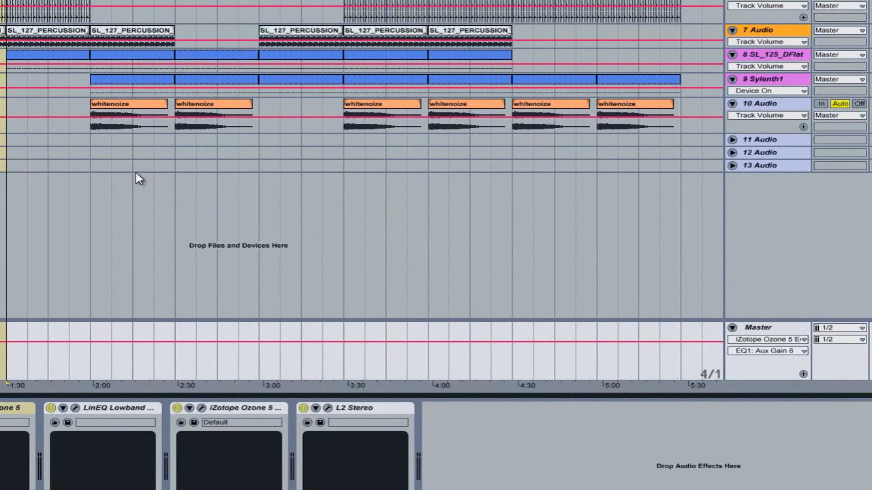
{"action": "left_click", "coordinate": [328, 408]}
{"action": "left_click_drag", "start_coordinate": [655, 94], "coordinate": [194, 90]}
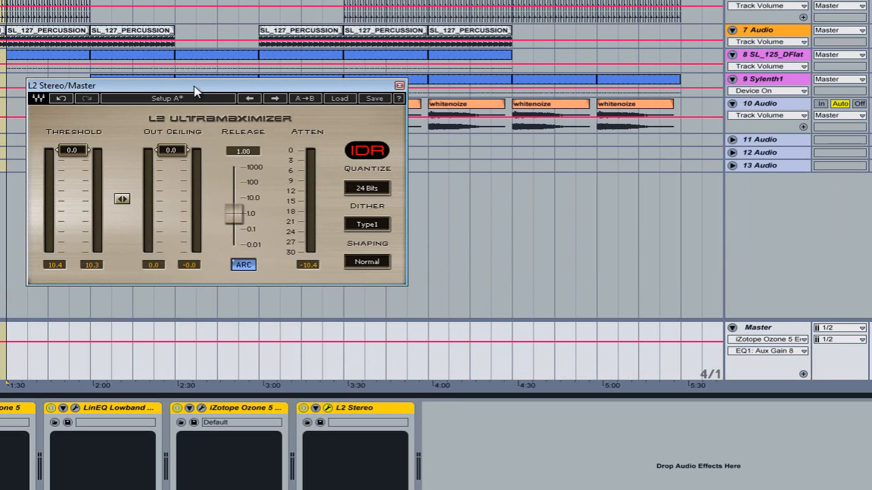
{"action": "left_click_drag", "start_coordinate": [194, 91], "coordinate": [259, 194]}
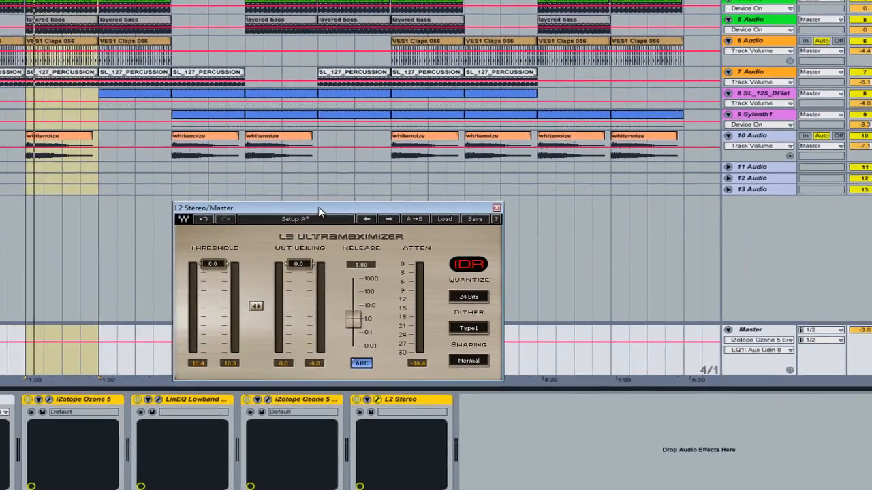
{"action": "left_click_drag", "start_coordinate": [320, 211], "coordinate": [315, 149]}
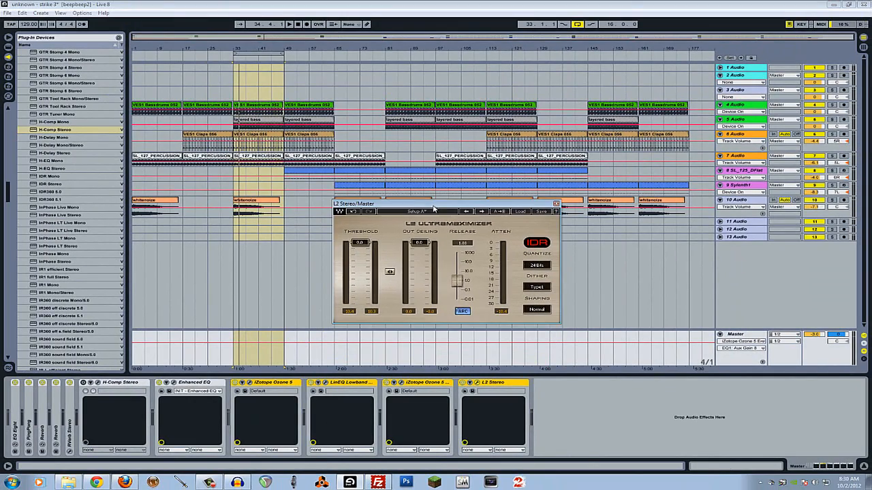
{"action": "left_click_drag", "start_coordinate": [433, 209], "coordinate": [436, 212]}
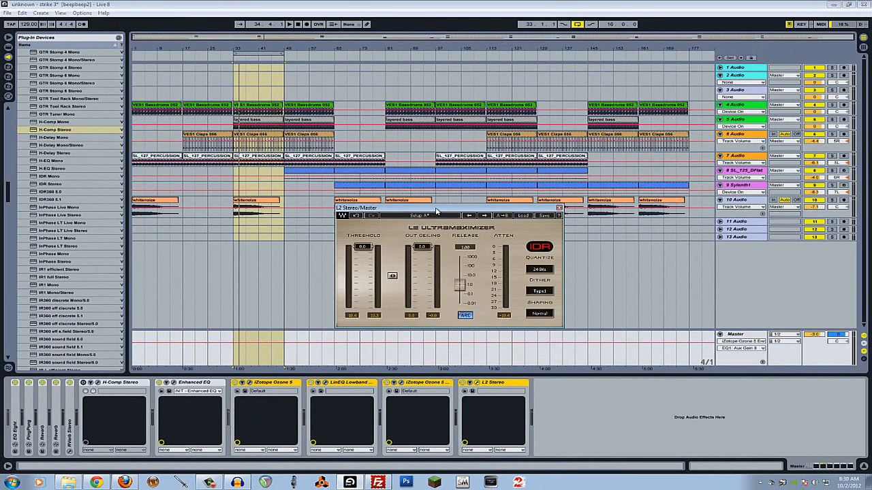
- Audition the arrangement through the L2 from just before bar 65 and just after bar 81, stop playback, and reposition the L2 window
{"action": "left_click", "coordinate": [327, 59]}
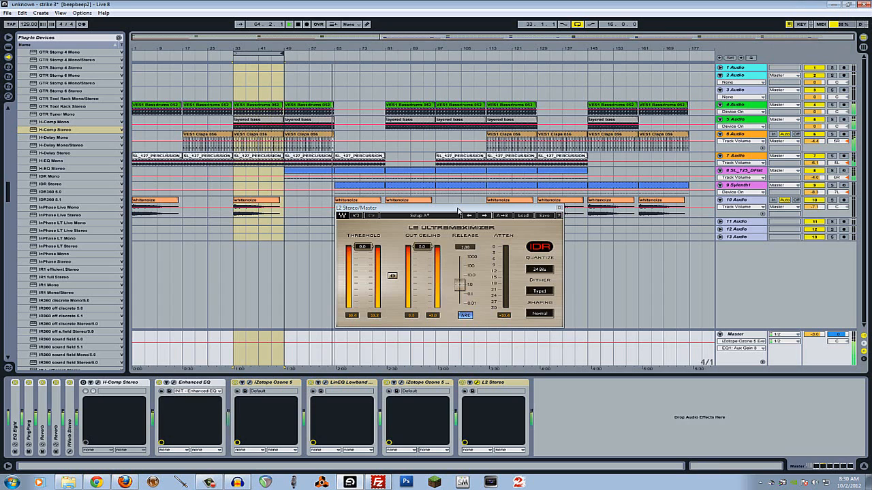
{"action": "left_click", "coordinate": [396, 57]}
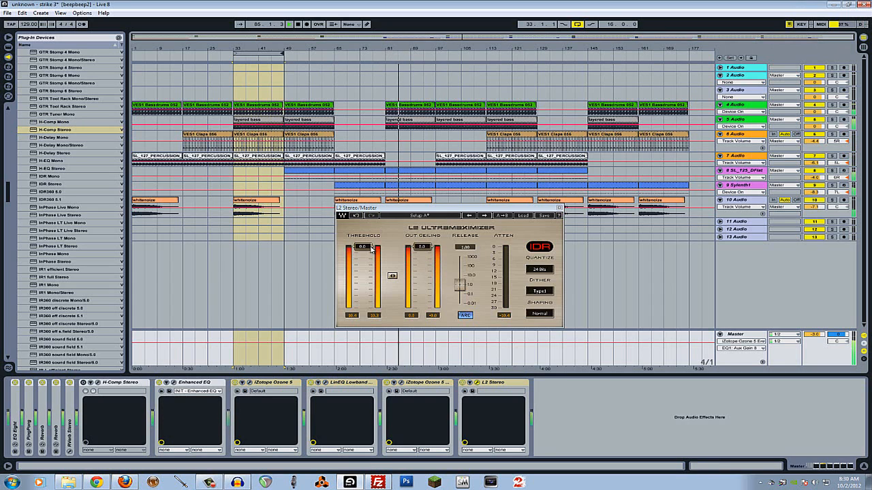
{"action": "key", "text": "space"}
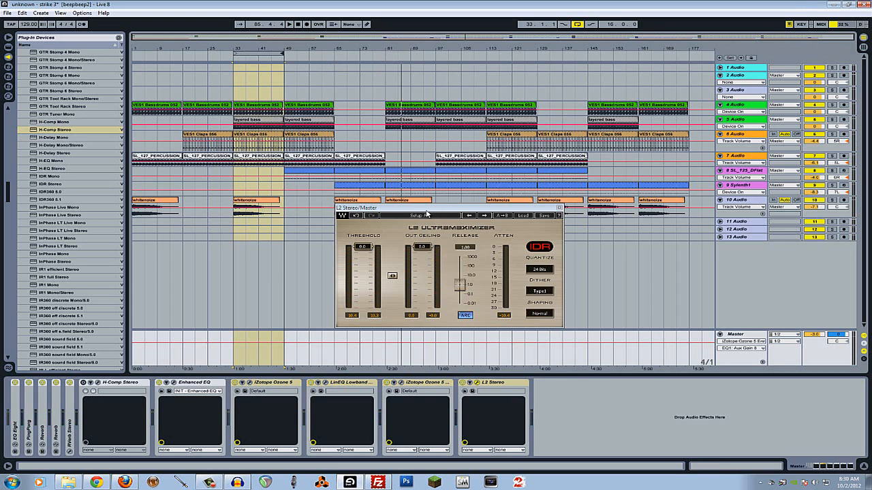
{"action": "left_click_drag", "start_coordinate": [440, 208], "coordinate": [489, 201]}
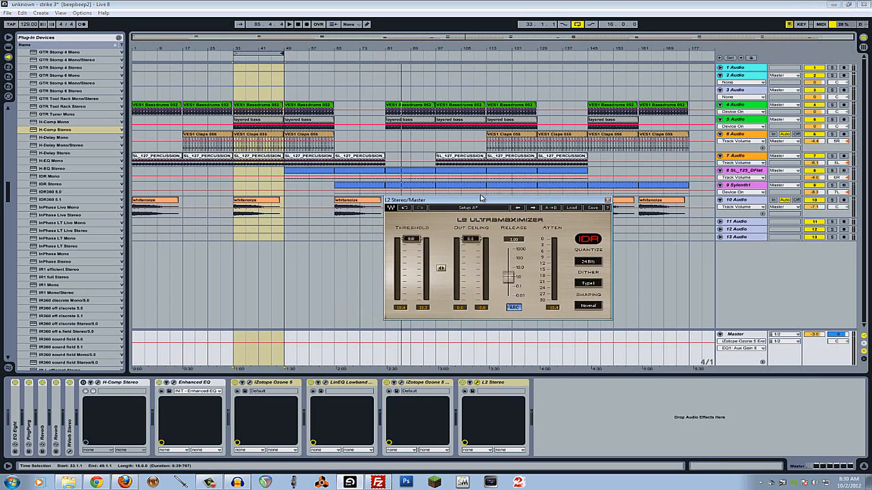
{"action": "left_click_drag", "start_coordinate": [481, 198], "coordinate": [498, 208]}
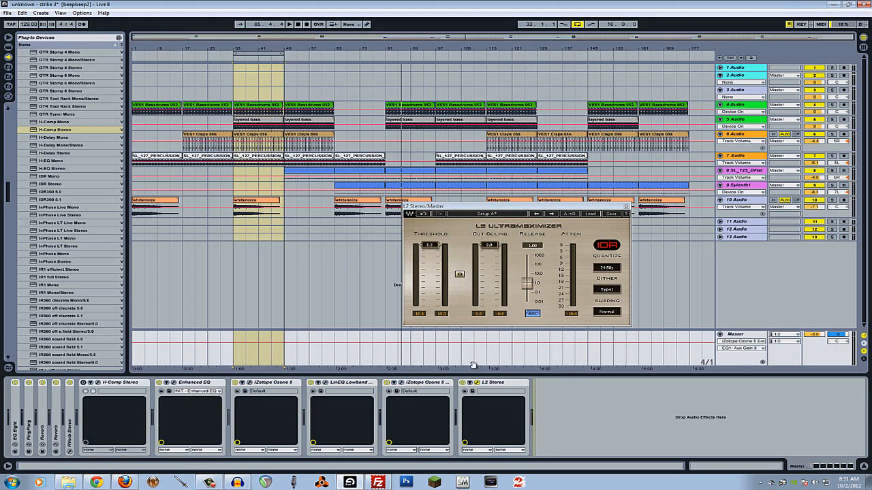
- Select the Ozone Equalizer device on the Master track and save the Live Set
{"action": "left_click", "coordinate": [417, 383]}
{"action": "left_click_drag", "start_coordinate": [8, 195], "coordinate": [10, 132]}
{"action": "left_click", "coordinate": [6, 15]}
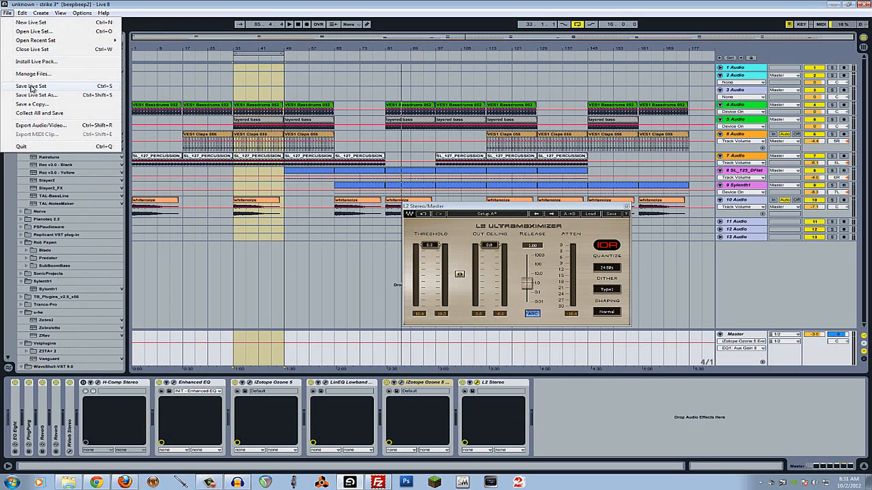
{"action": "left_click", "coordinate": [30, 87]}
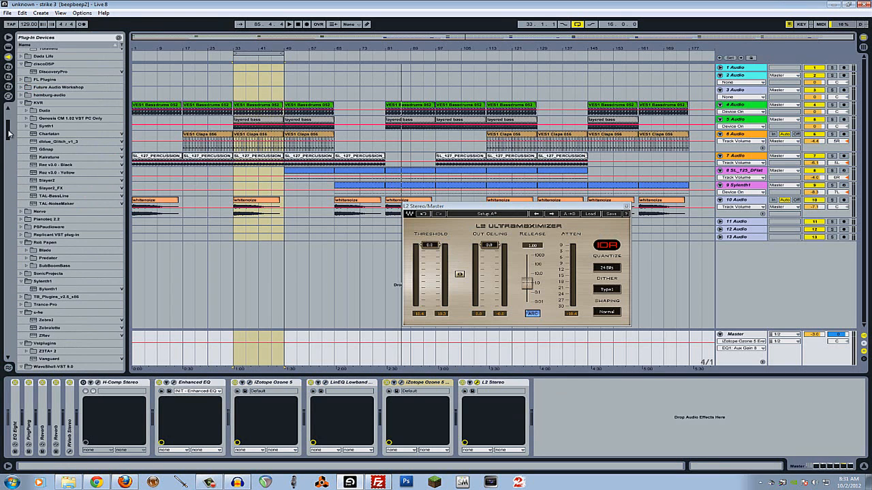
- Insert PSP VintageWarmer2 from the PSPaudioware folder between the Ozone Equalizer and L2 on the Master track, placing its window beside the L2
{"action": "left_click_drag", "start_coordinate": [8, 133], "coordinate": [8, 142]}
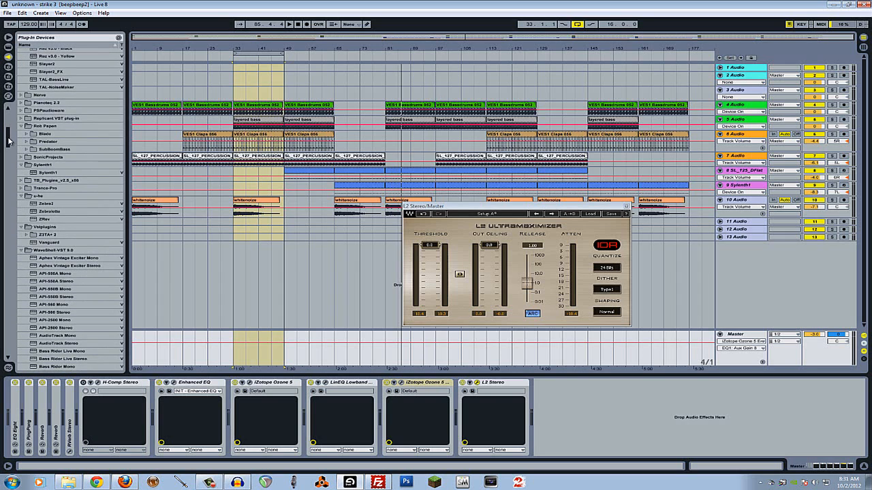
{"action": "left_click", "coordinate": [22, 250]}
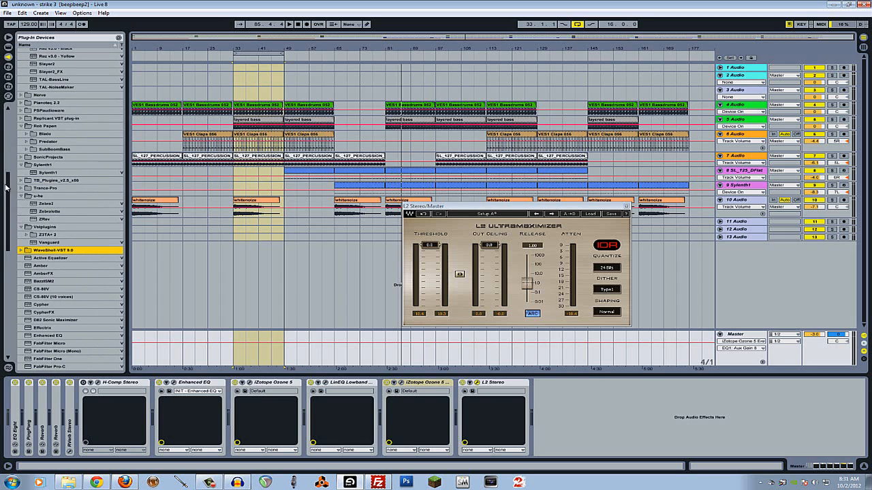
{"action": "left_click", "coordinate": [22, 111]}
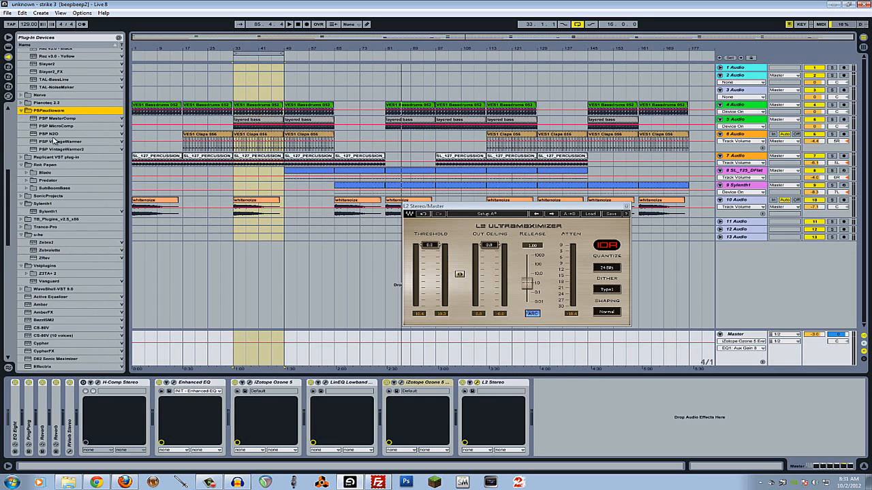
{"action": "left_click_drag", "start_coordinate": [43, 149], "coordinate": [441, 419]}
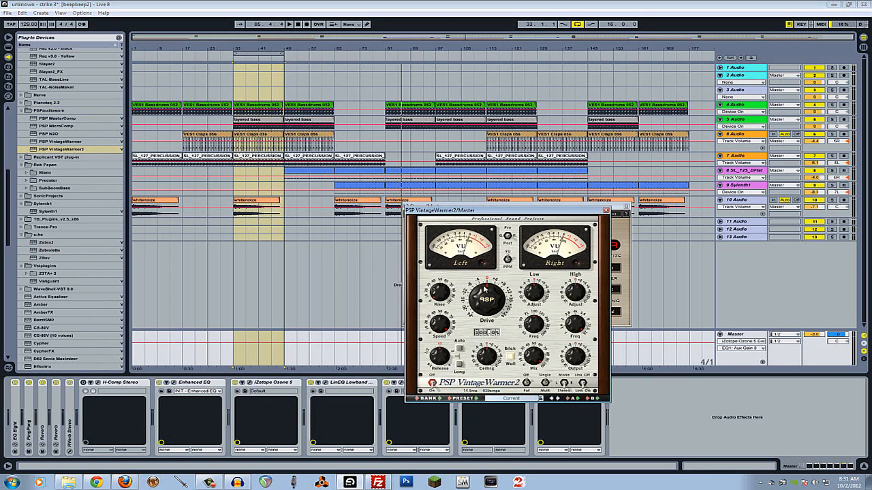
{"action": "left_click_drag", "start_coordinate": [516, 207], "coordinate": [278, 184]}
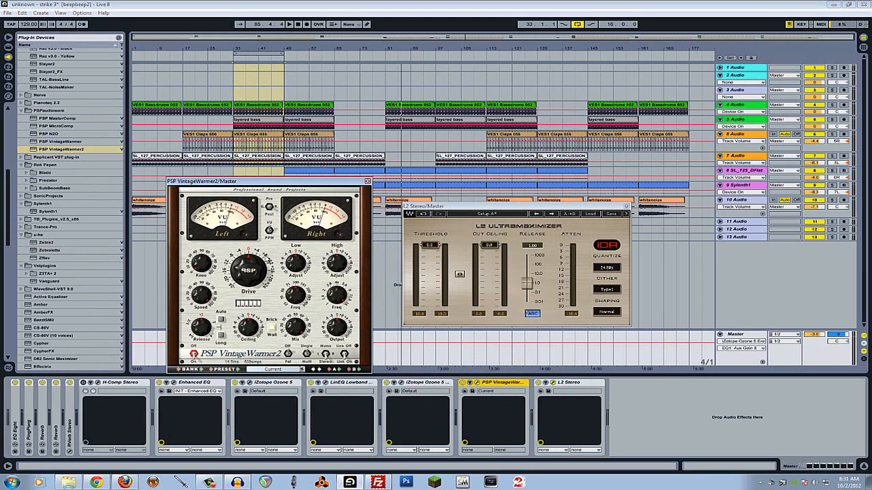
- Operate VintageWarmer2's Single/Multi switch, shift the plug-in window slightly aside, and close it
{"action": "left_click", "coordinate": [307, 354]}
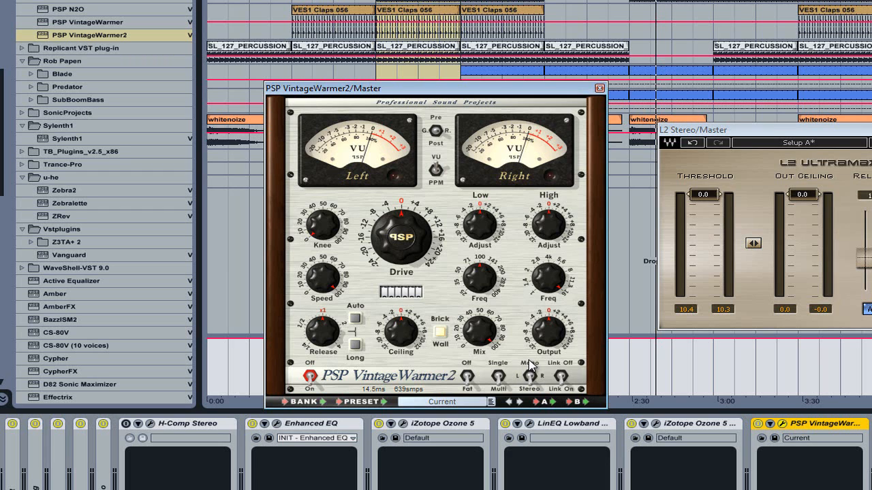
{"action": "mouse_move", "coordinate": [444, 238]}
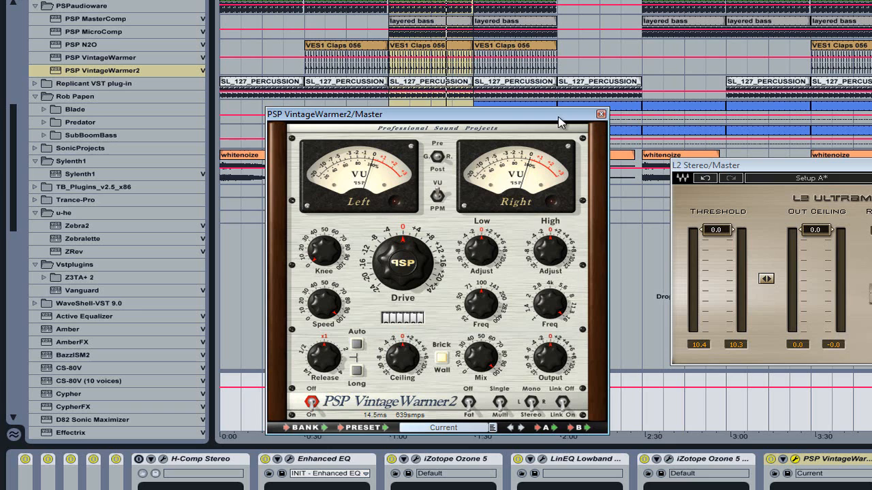
{"action": "left_click_drag", "start_coordinate": [560, 122], "coordinate": [535, 124]}
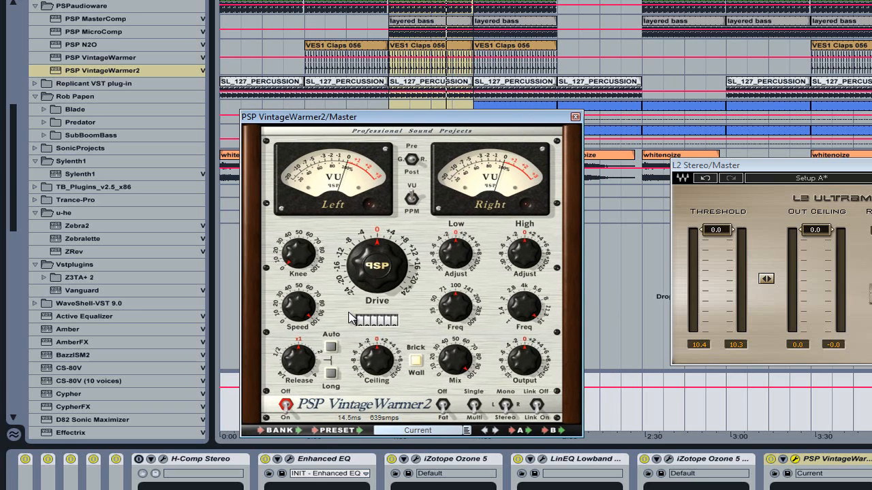
{"action": "mouse_move", "coordinate": [351, 293]}
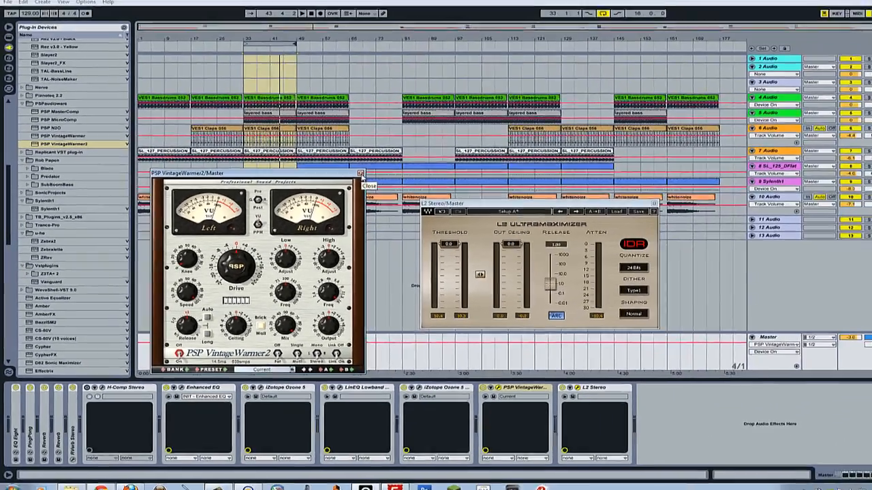
{"action": "left_click", "coordinate": [576, 117]}
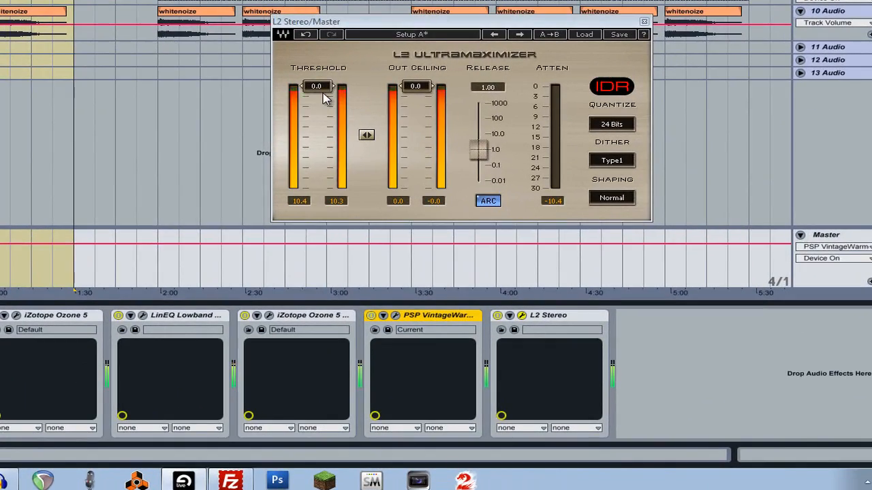
- Audition the track with the L2 threshold lowered to -25.3, and stop playback
{"action": "left_click", "coordinate": [325, 96]}
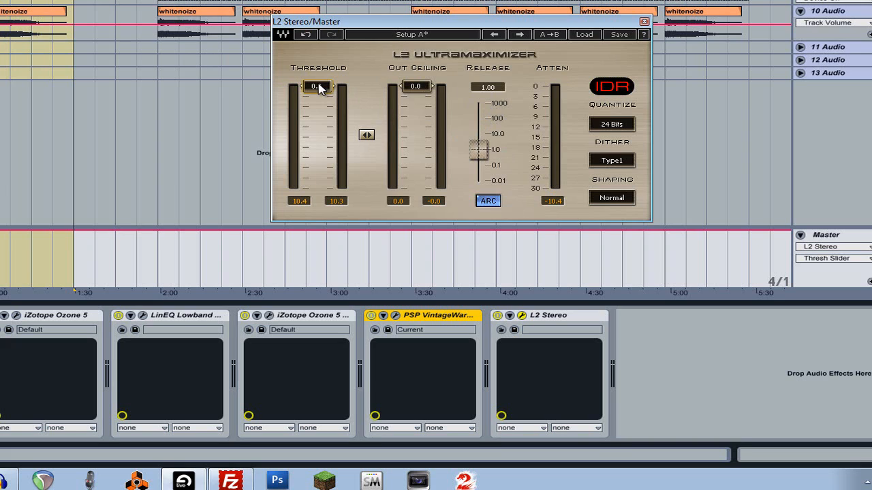
{"action": "left_click_drag", "start_coordinate": [318, 85], "coordinate": [307, 158]}
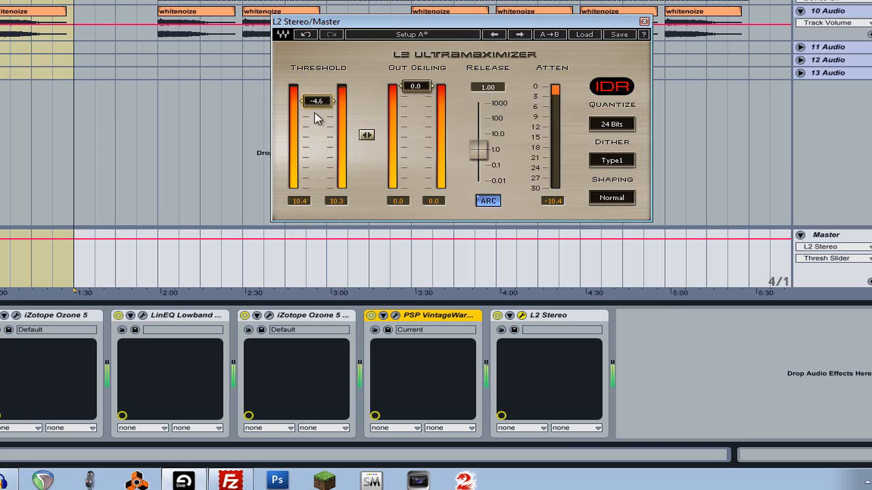
{"action": "left_click_drag", "start_coordinate": [315, 103], "coordinate": [296, 414]}
{"action": "key", "text": "space"}
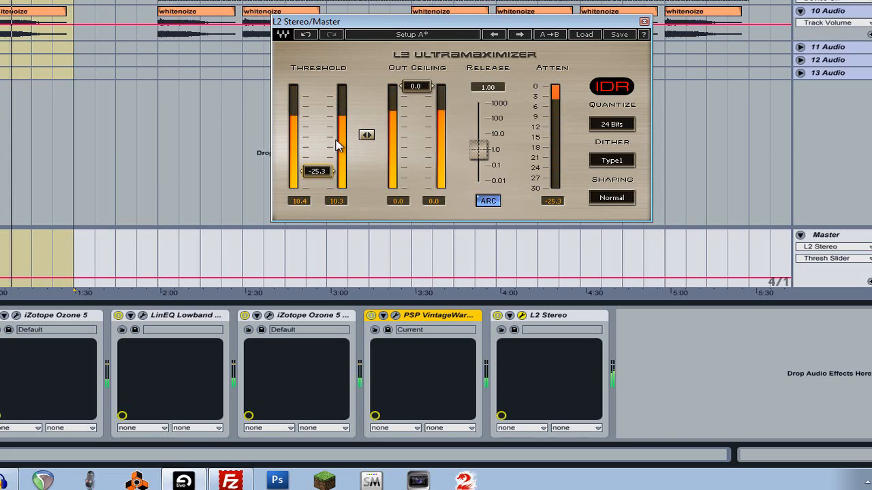
{"action": "key", "text": "space"}
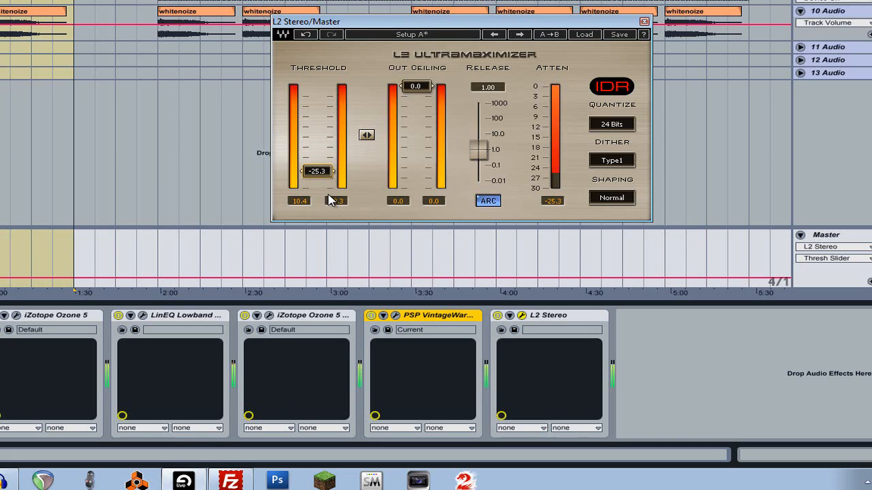
{"action": "key", "text": "space"}
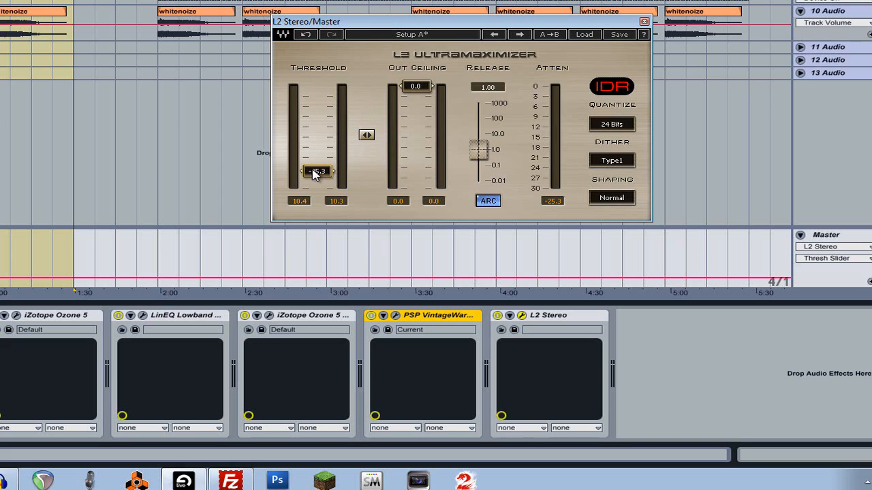
- Return the L2 threshold to 0.0, fine-tune it down to -1.3 during playback, and shift the L2 window aside
{"action": "left_click_drag", "start_coordinate": [315, 173], "coordinate": [335, 40]}
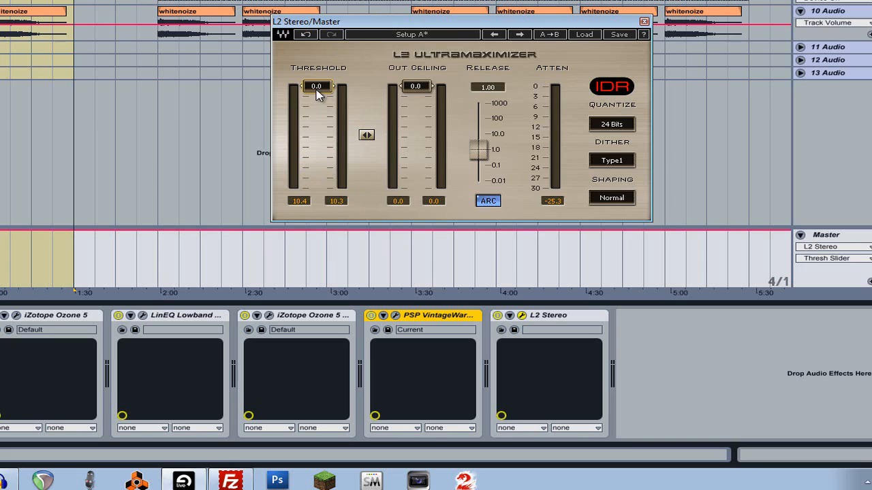
{"action": "key", "text": "space"}
{"action": "mouse_move", "coordinate": [319, 94]}
{"action": "left_mouse_down"}
{"action": "mouse_move", "coordinate": [315, 119]}
{"action": "mouse_move", "coordinate": [316, 111]}
{"action": "left_mouse_up"}
{"action": "key", "text": "space"}
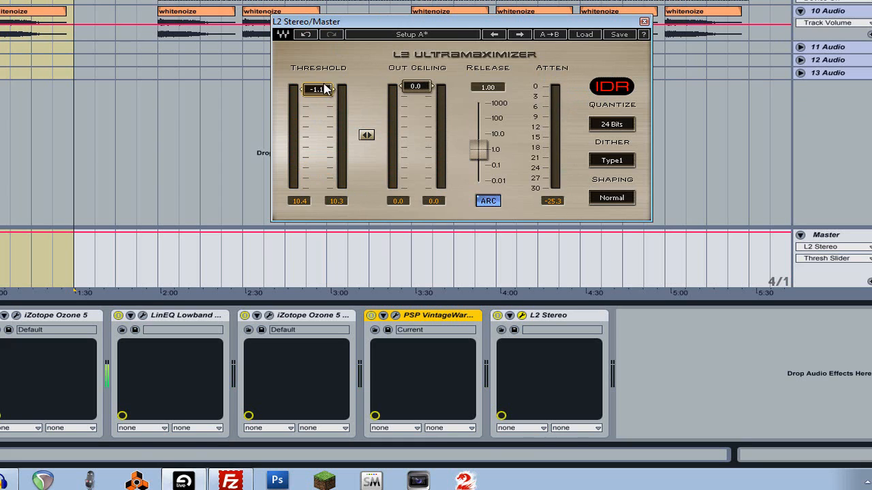
{"action": "key", "text": "space"}
{"action": "mouse_move", "coordinate": [326, 87]}
{"action": "left_mouse_down"}
{"action": "mouse_move", "coordinate": [326, 115]}
{"action": "mouse_move", "coordinate": [332, 91]}
{"action": "left_mouse_up"}
{"action": "left_click_drag", "start_coordinate": [506, 19], "coordinate": [437, 16]}
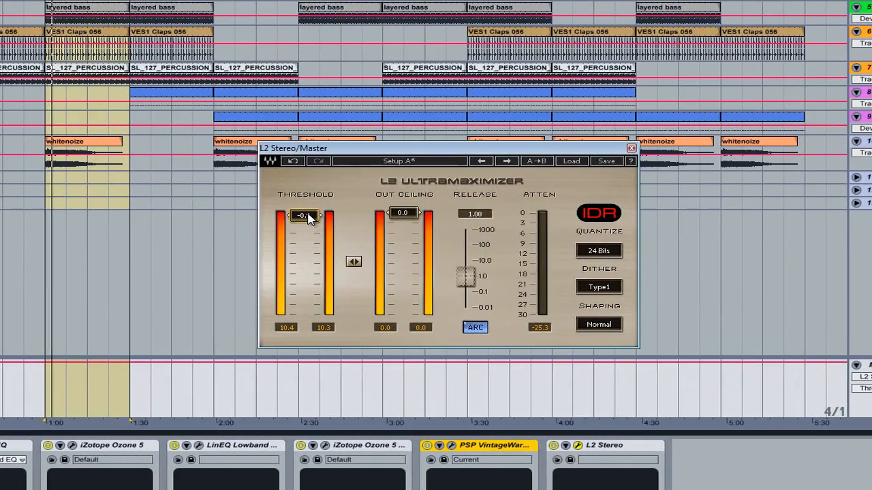
{"action": "mouse_move", "coordinate": [308, 216]}
{"action": "left_mouse_down"}
{"action": "mouse_move", "coordinate": [305, 254]}
{"action": "mouse_move", "coordinate": [306, 231]}
{"action": "left_mouse_up"}
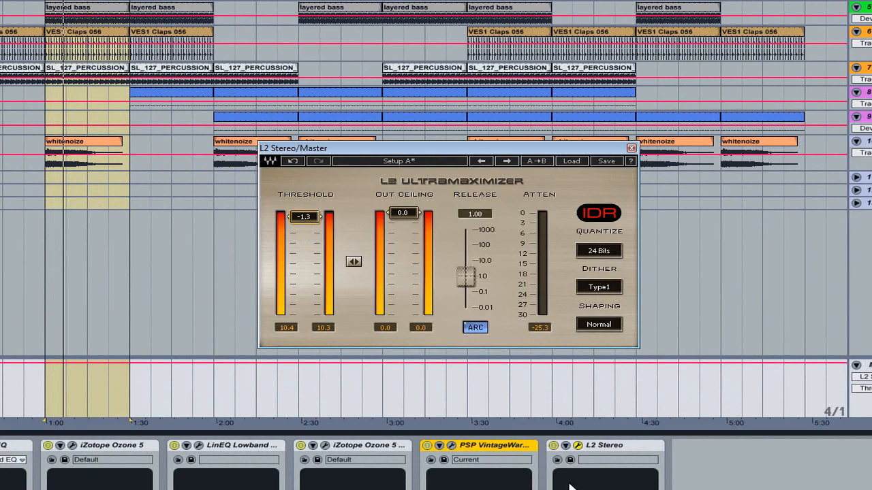
- Compare the playback with PSP VintageWarmer2 switched off and back on in the Master chain
{"action": "key", "text": "space"}
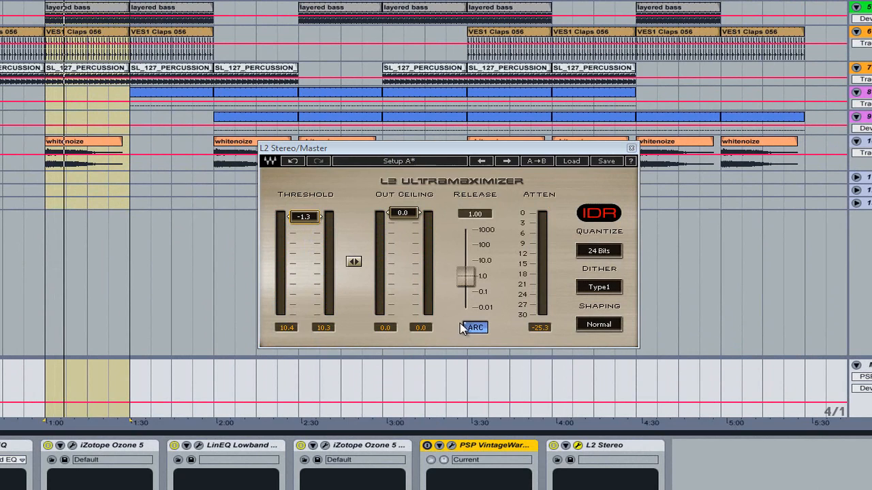
{"action": "key", "text": "space"}
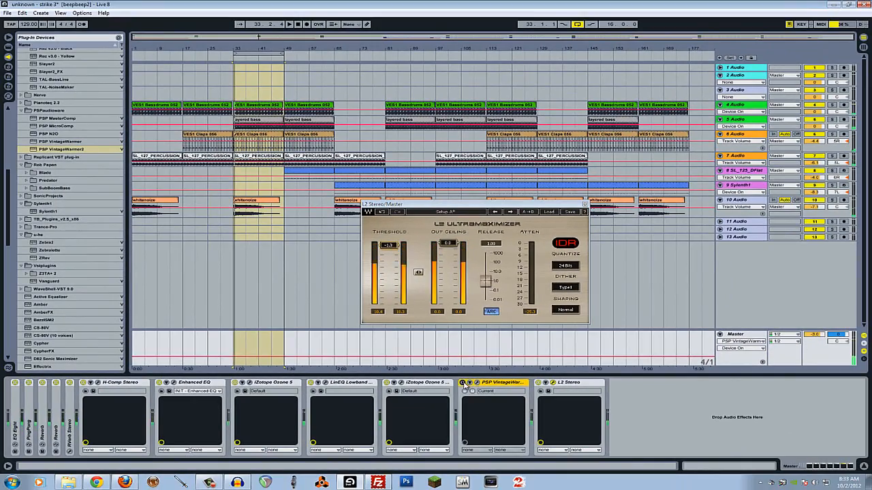
{"action": "key", "text": "space"}
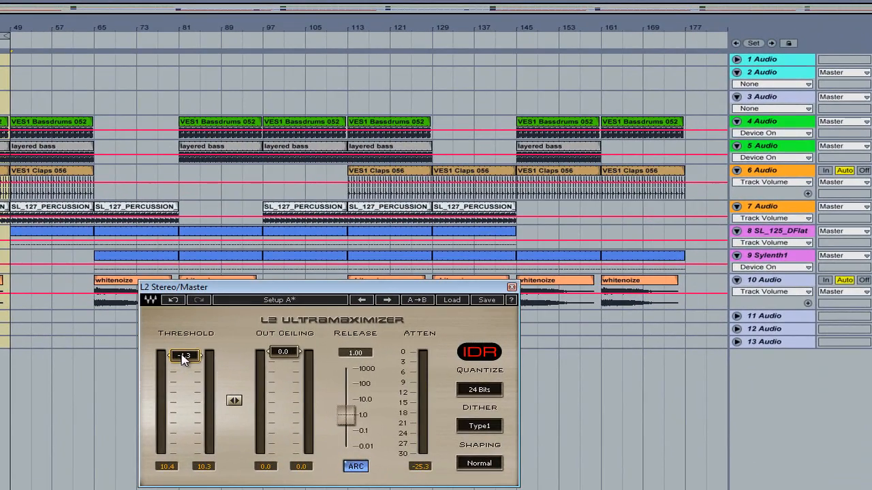
- Set the L2 threshold to -1.2 and audition the arrangement from just before bar 57
{"action": "key", "text": "space"}
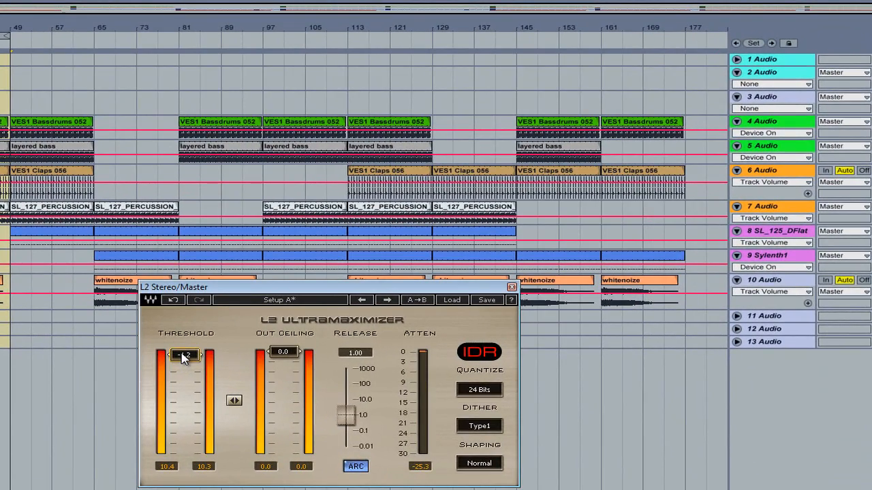
{"action": "key", "text": "space"}
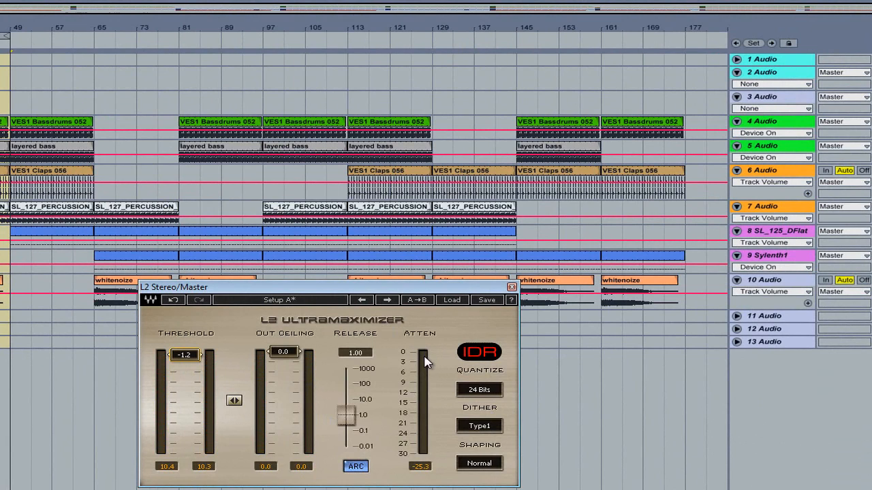
{"action": "left_click", "coordinate": [41, 44]}
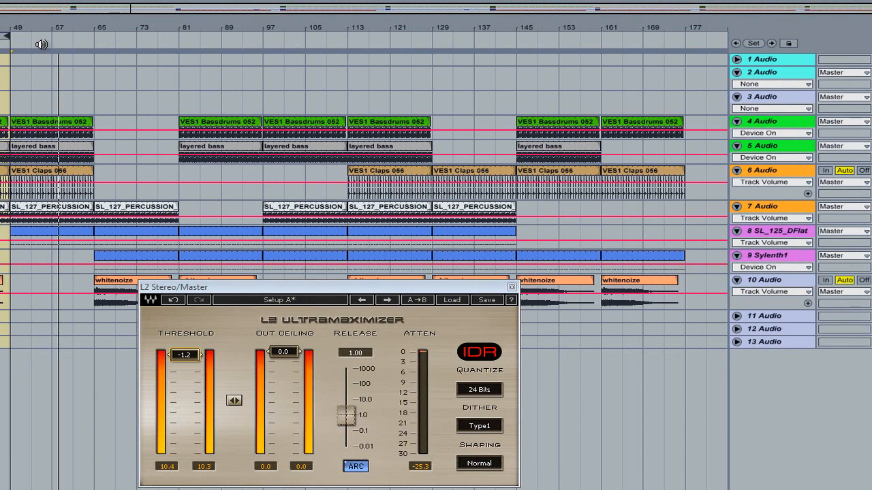
{"action": "key", "text": "space"}
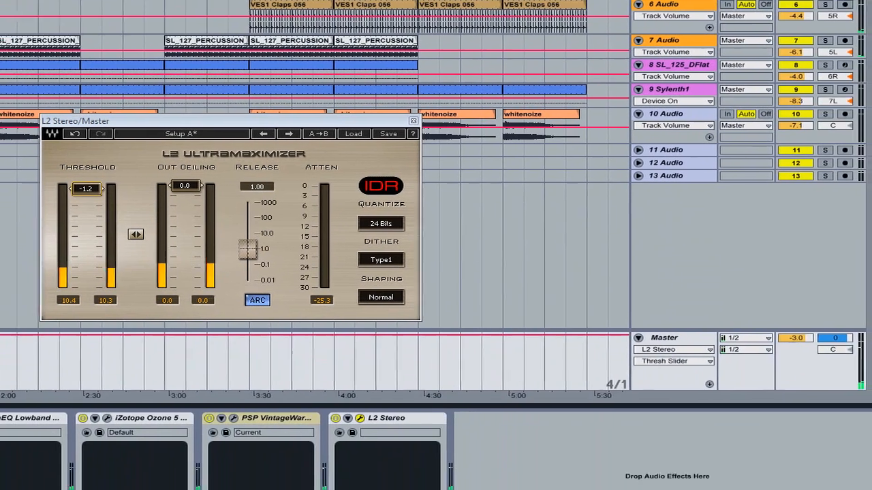
- Show the Session View mixer, move the L2 window beside the Master strip, and check the Master output meter in short playbacks
{"action": "key", "text": "Tab"}
{"action": "left_click_drag", "start_coordinate": [274, 88], "coordinate": [566, 149]}
{"action": "key", "text": "space"}
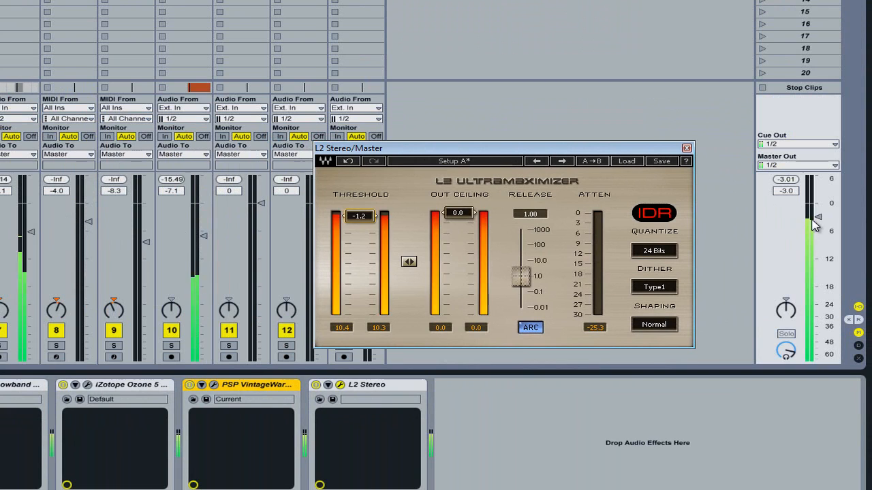
{"action": "key", "text": "space"}
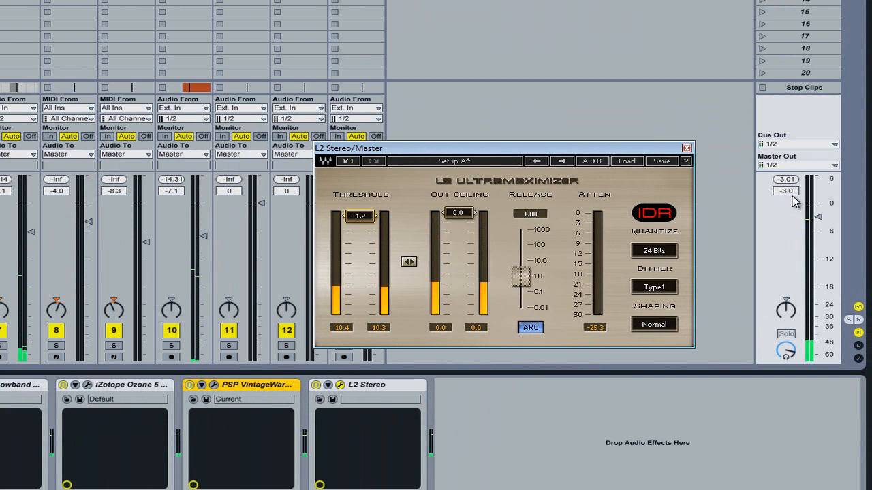
{"action": "key", "text": "space"}
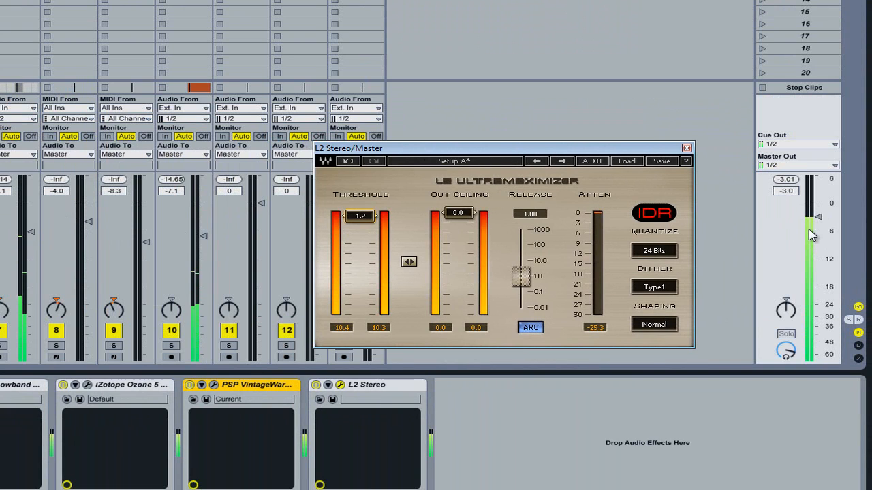
{"action": "key", "text": "space"}
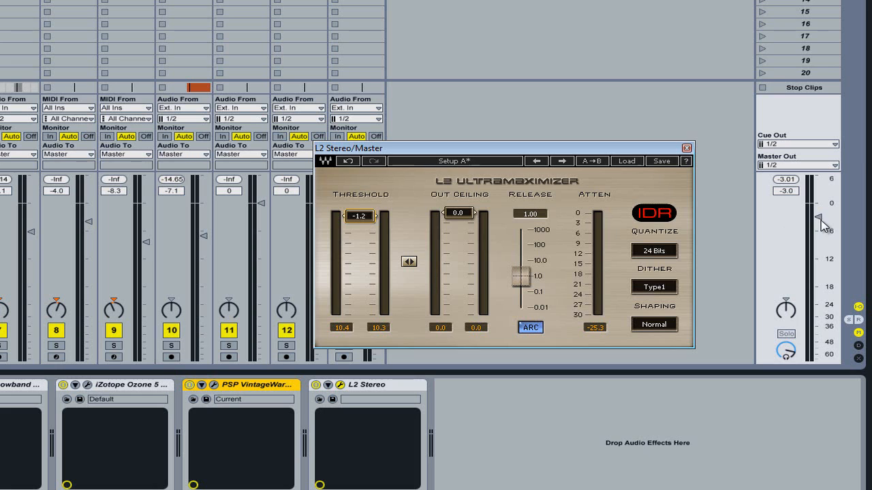
{"action": "key", "text": "space"}
{"action": "key", "text": "space"}
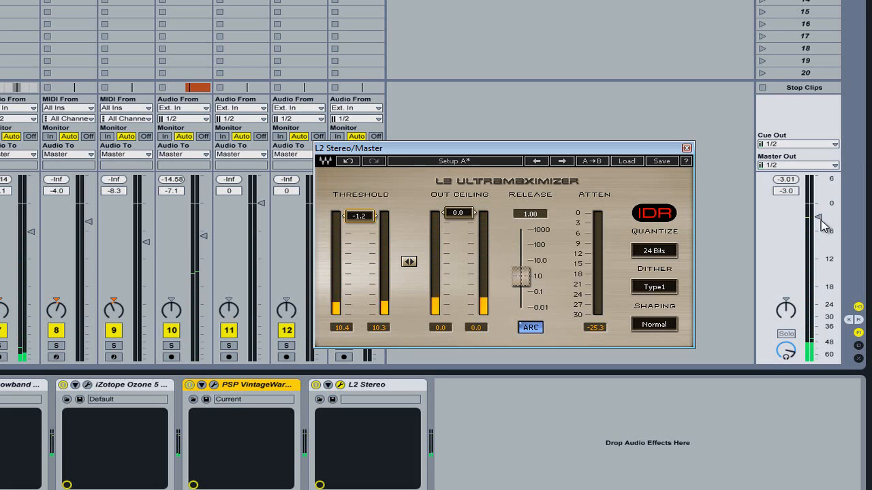
{"action": "key", "text": "space"}
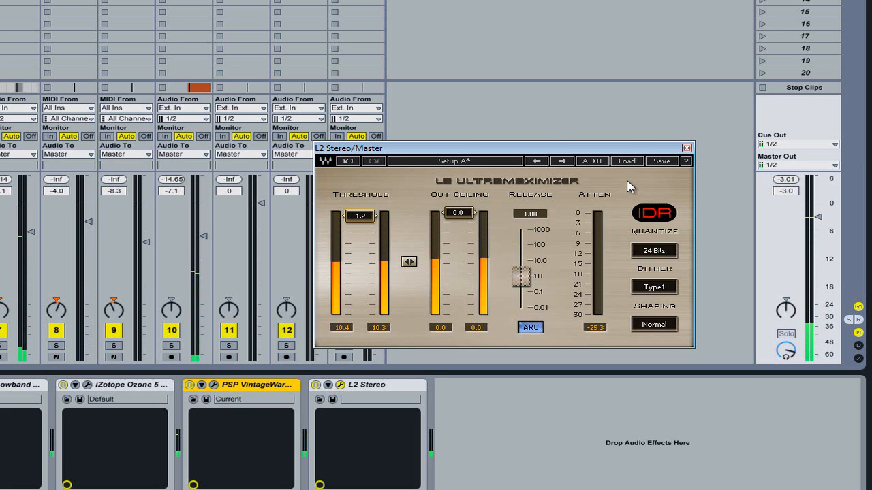
- Open the Enhanced EQ window on the Master track during playback and arrange the L2 window beside it
{"action": "left_click_drag", "start_coordinate": [632, 151], "coordinate": [511, 127]}
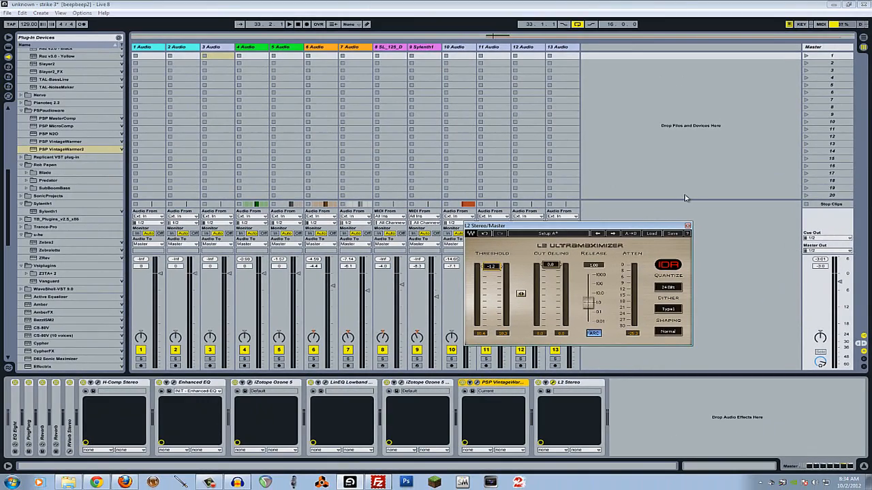
{"action": "key", "text": "space"}
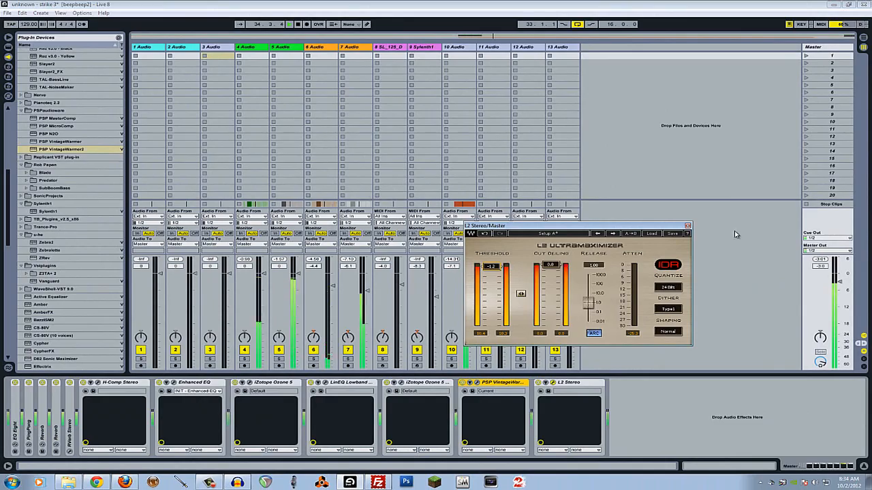
{"action": "left_click", "coordinate": [167, 391]}
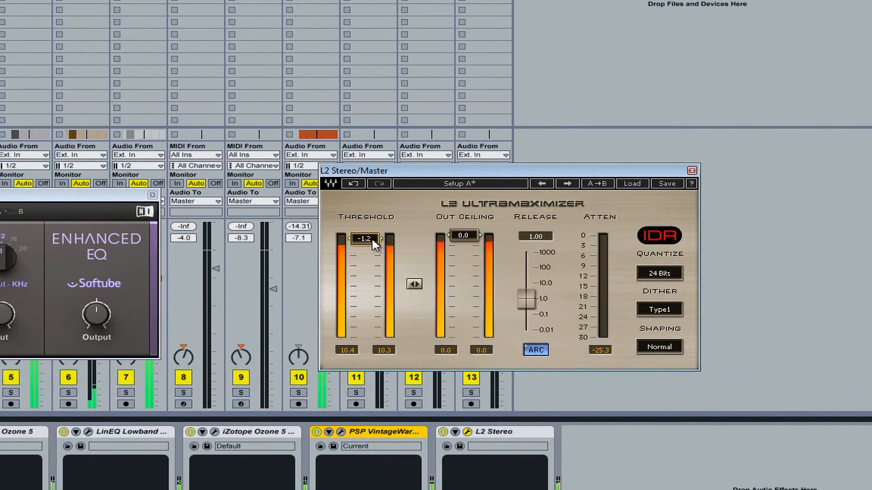
{"action": "key", "text": "space"}
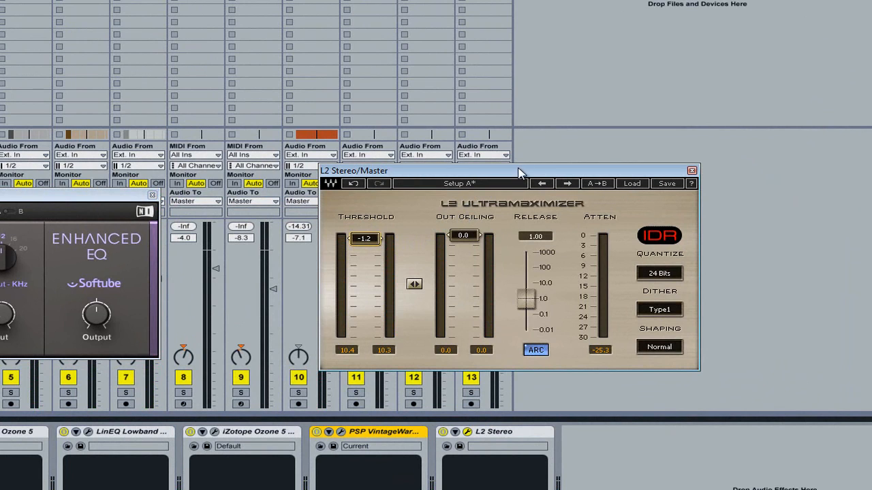
{"action": "left_click_drag", "start_coordinate": [521, 172], "coordinate": [374, 182]}
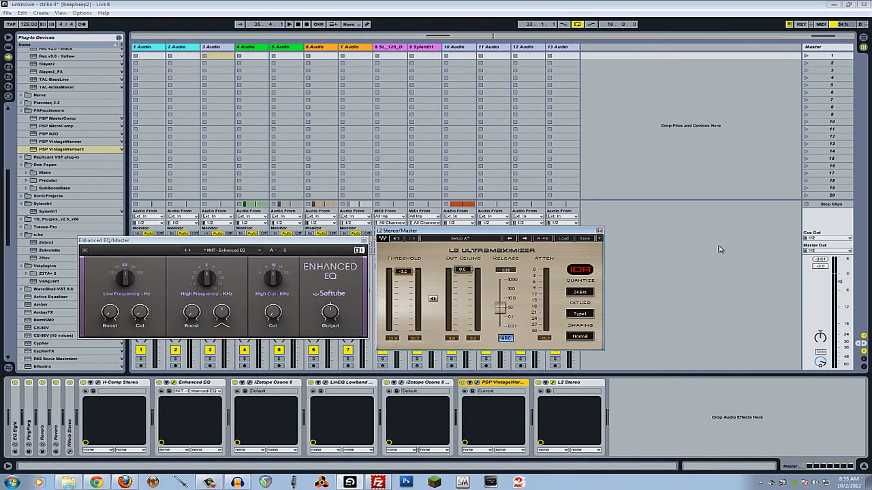
- Return the Master track volume to its default and set it to -0.1 dB in the Arrangement View
{"action": "right_click", "coordinate": [832, 287]}
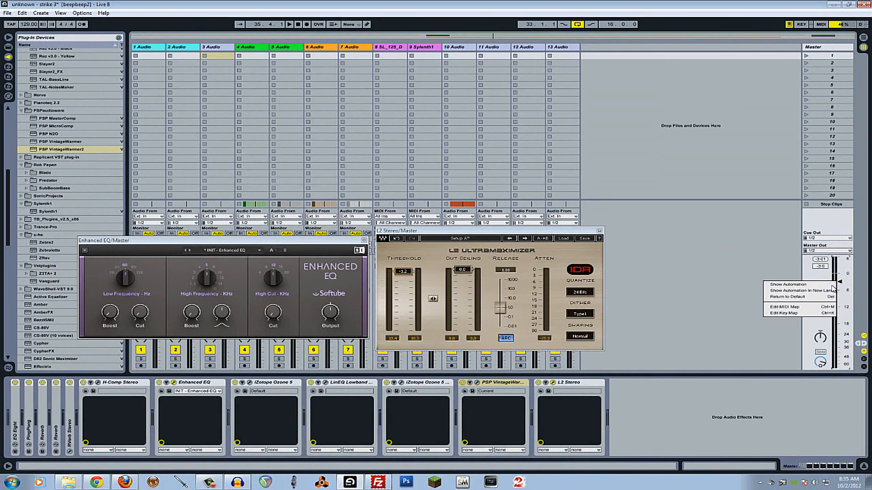
{"action": "left_click", "coordinate": [825, 296]}
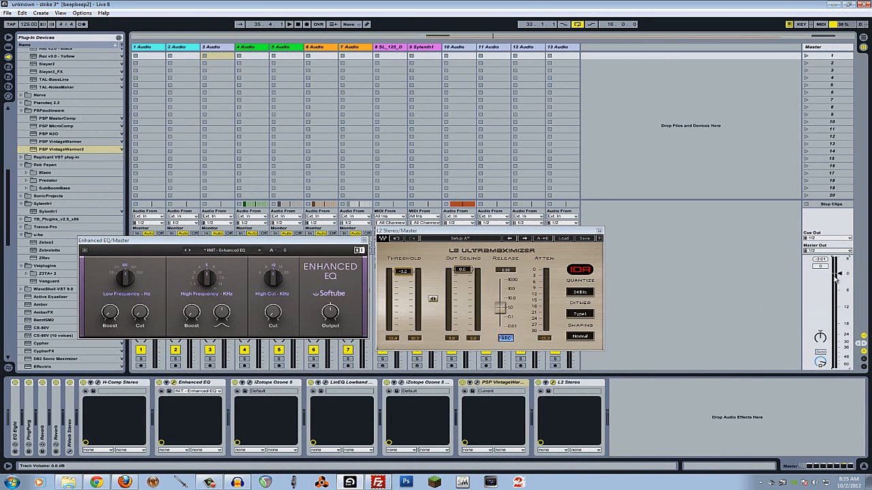
{"action": "left_click", "coordinate": [863, 38]}
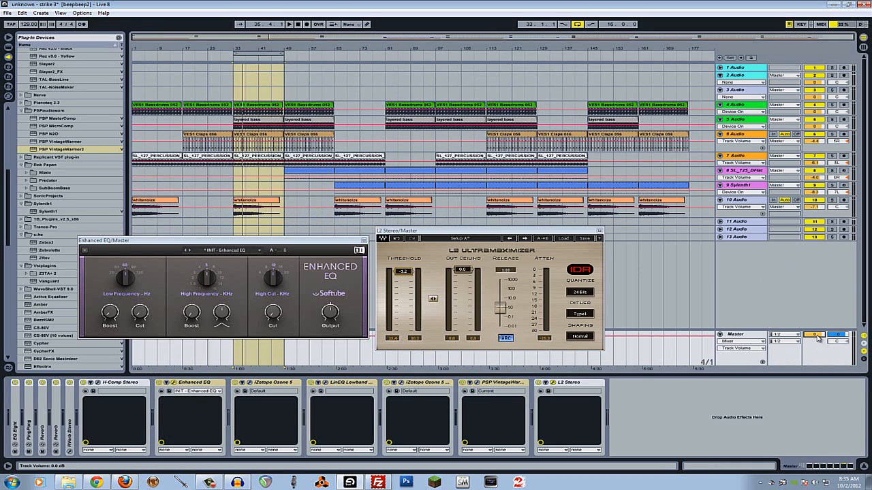
{"action": "left_click_drag", "start_coordinate": [817, 338], "coordinate": [818, 340]}
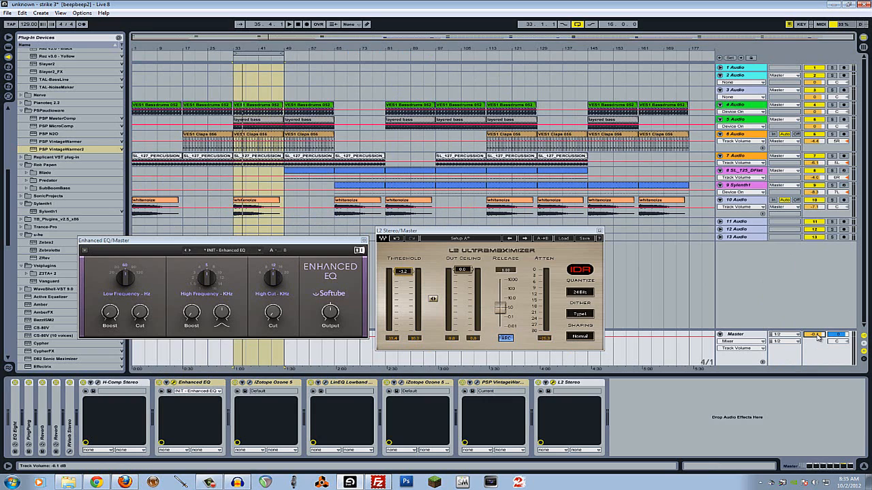